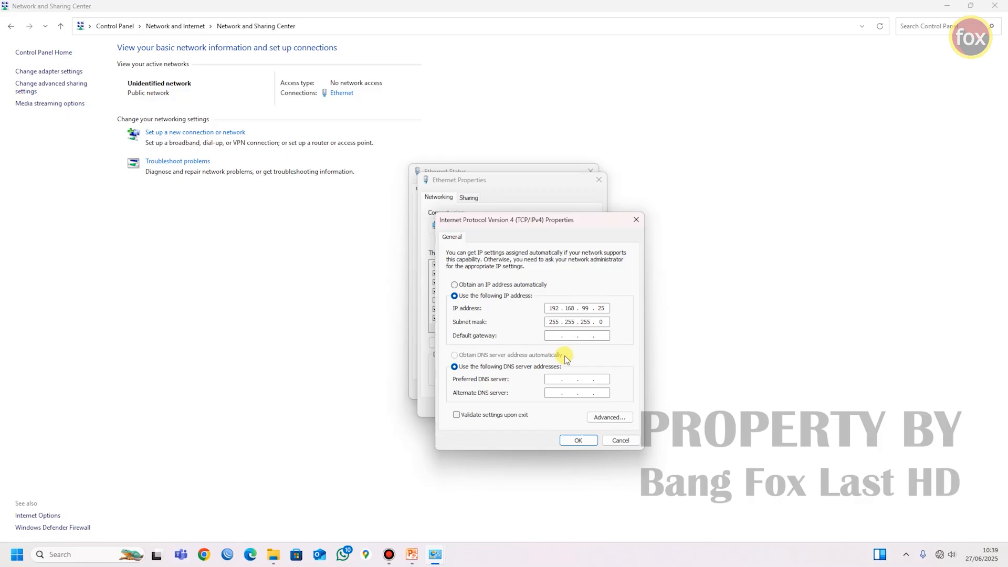
Step: Apply the static IPv4 address 192.168.99.25 with mask 255.255.255.0 to the Ethernet adapter and put the network windows away
{"action": "left_click", "coordinate": [574, 442]}
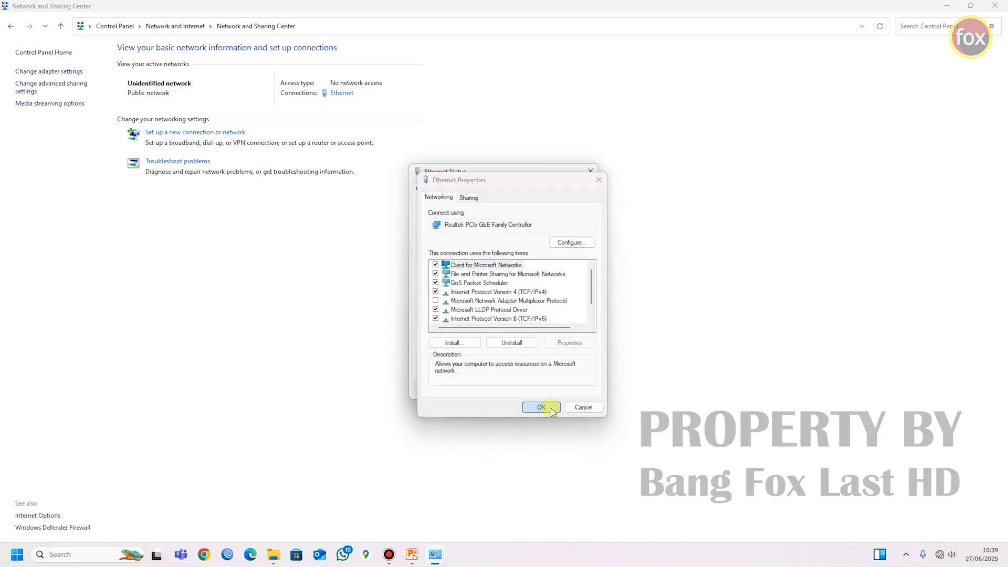
{"action": "left_click", "coordinate": [551, 408]}
{"action": "left_click", "coordinate": [569, 389]}
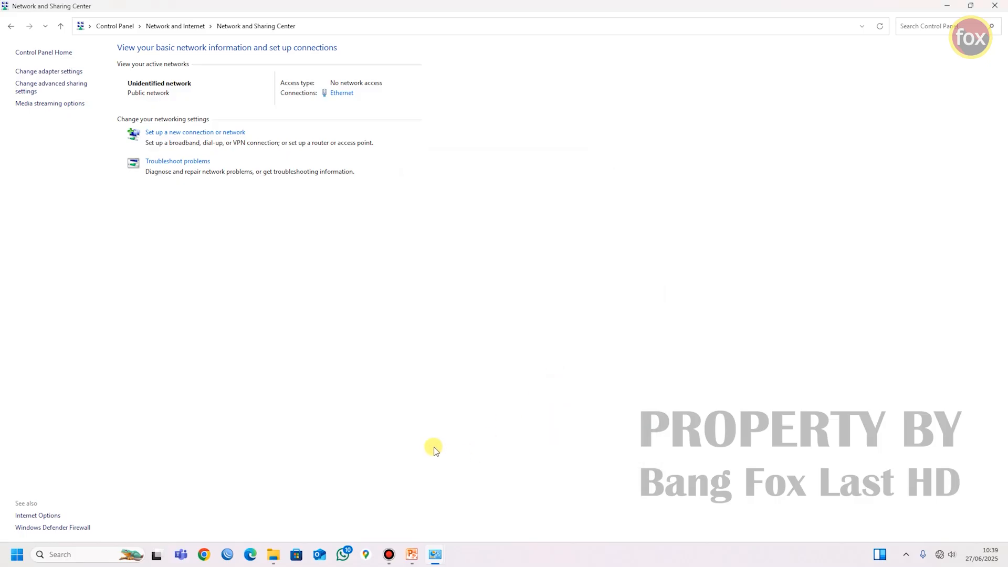
{"action": "left_click", "coordinate": [943, 5]}
Step: Switch to the Edge browser and load the OLT web management page at 192.168.99.1
{"action": "left_click", "coordinate": [250, 555]}
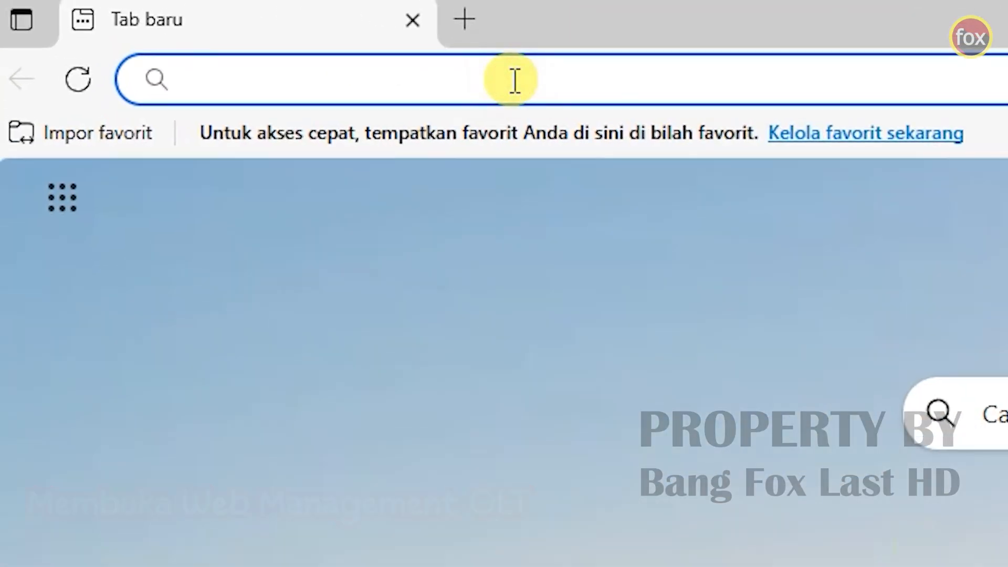
{"action": "type", "text": "192.168.99."}
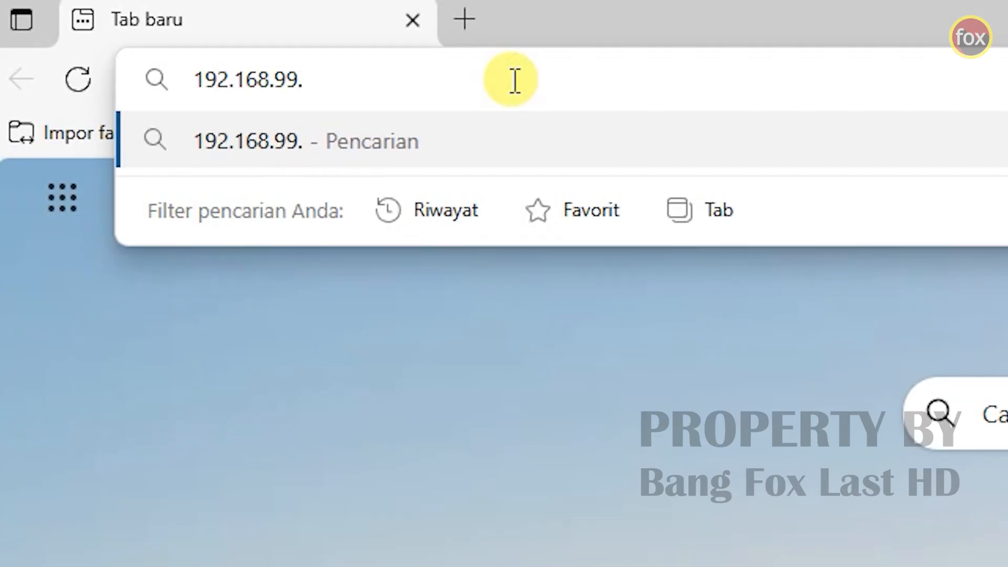
{"action": "type", "text": "1"}
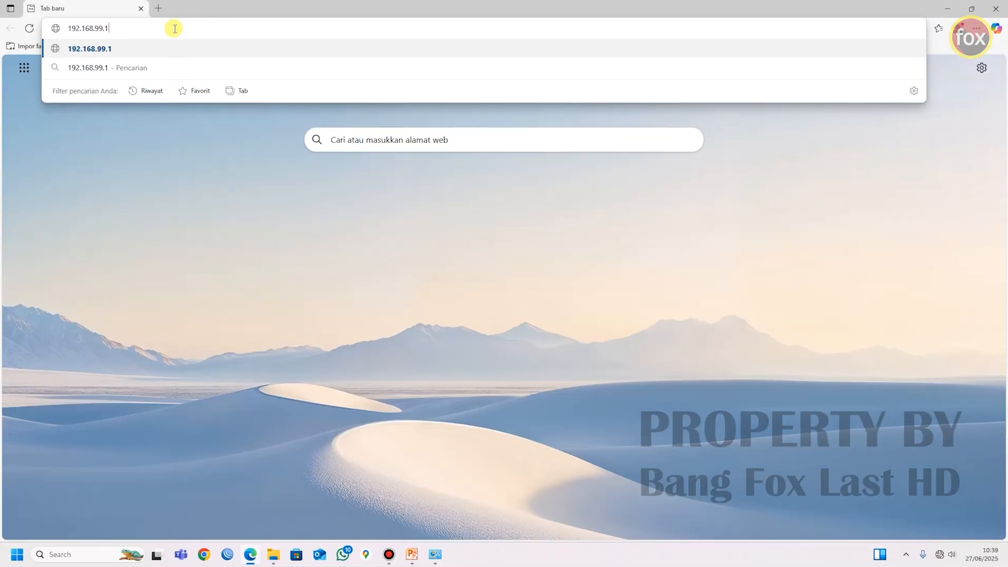
{"action": "key", "text": "Return"}
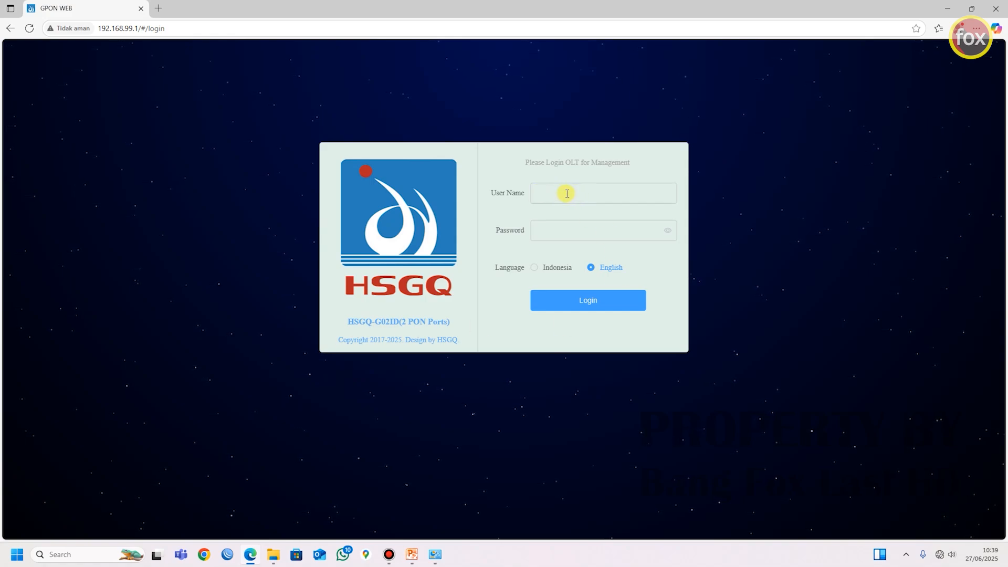
Step: Log in to the OLT as root with the account password and decline saving the password in the browser
{"action": "left_click", "coordinate": [551, 193]}
{"action": "type", "text": "root"}
{"action": "key", "text": "Tab"}
{"action": "type", "text": "••••"}
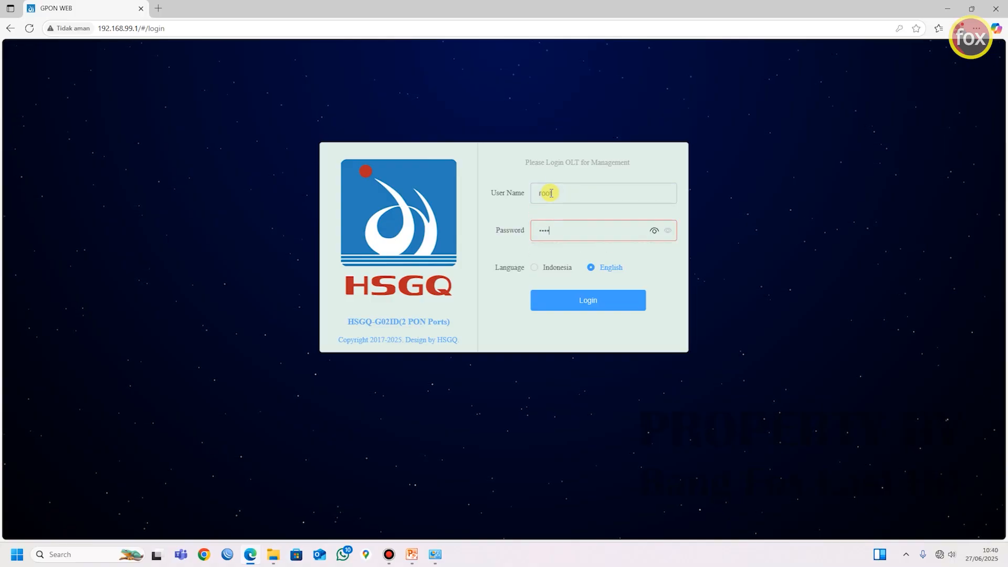
{"action": "key", "text": "Return"}
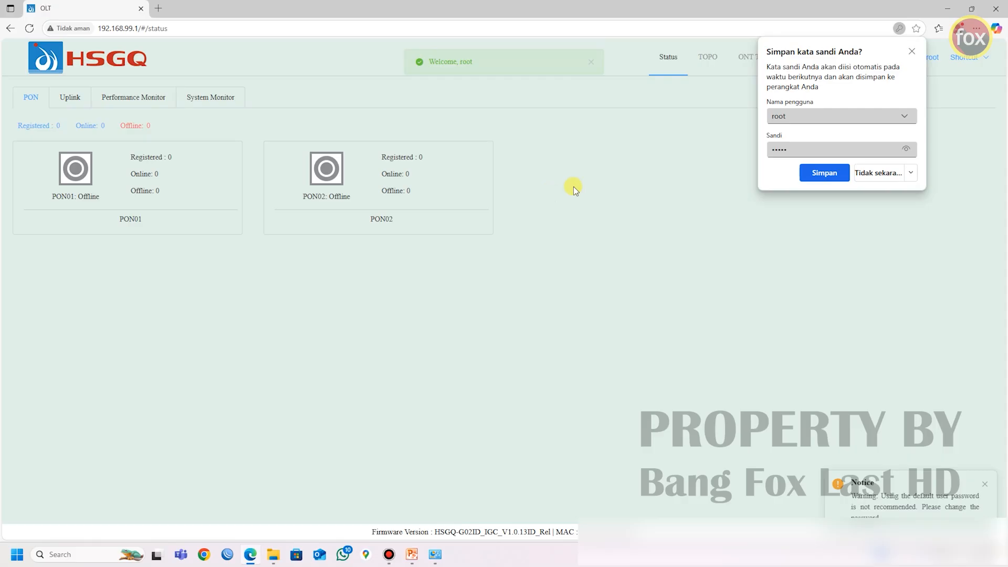
{"action": "left_click", "coordinate": [864, 173]}
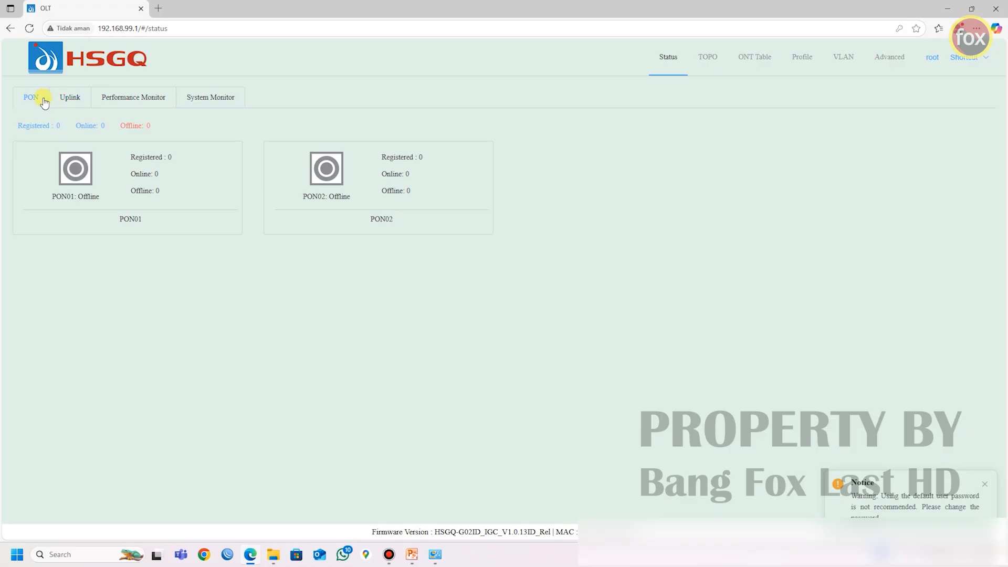
Step: Examine the OLT's uplink ports, performance monitor and system monitor, and return to the PON status
{"action": "left_click", "coordinate": [76, 98]}
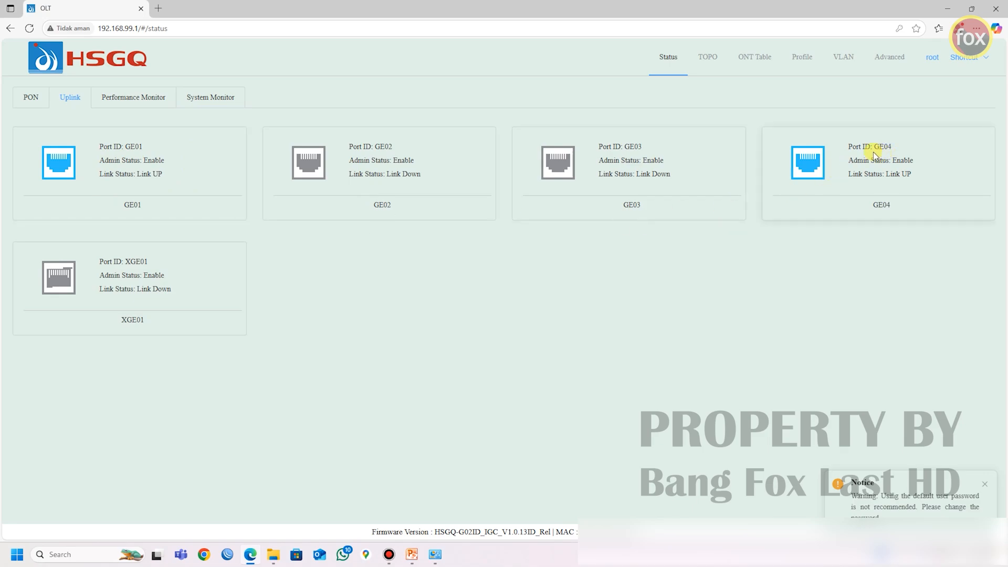
{"action": "left_click", "coordinate": [148, 104]}
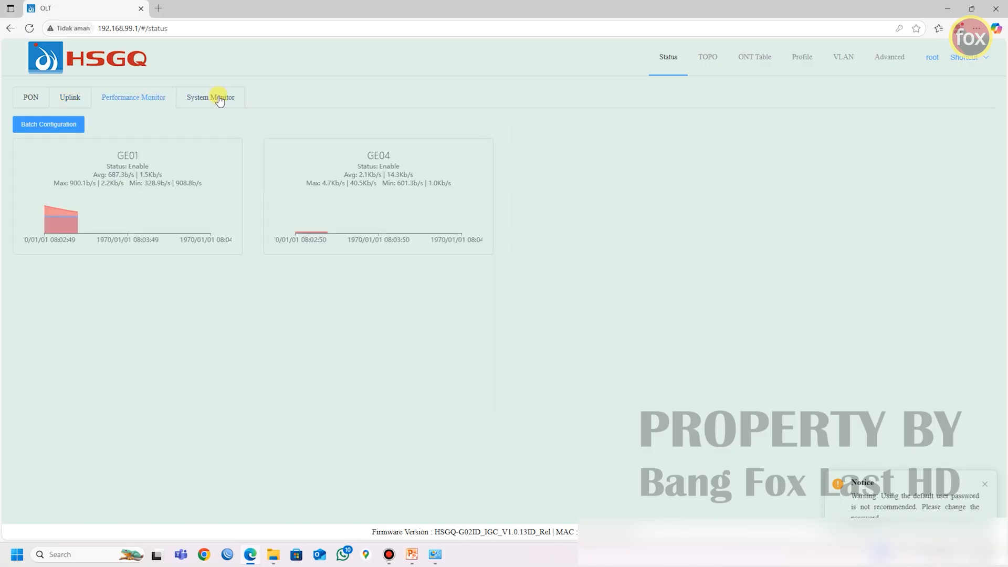
{"action": "left_click", "coordinate": [219, 98]}
{"action": "left_click", "coordinate": [31, 98]}
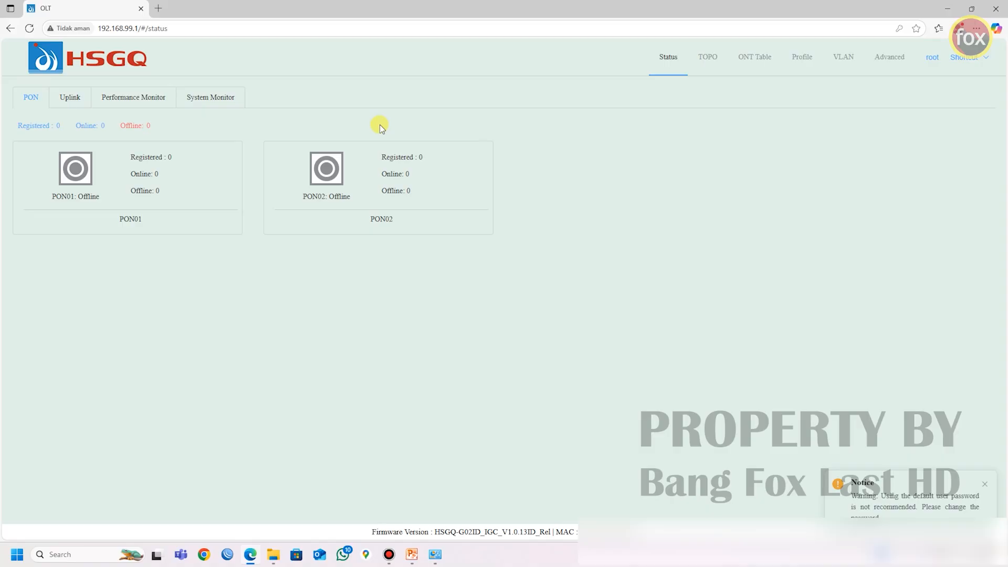
Step: Disable VLAN Transparent in the OLT's VLAN configuration and confirm the change
{"action": "left_click", "coordinate": [846, 56]}
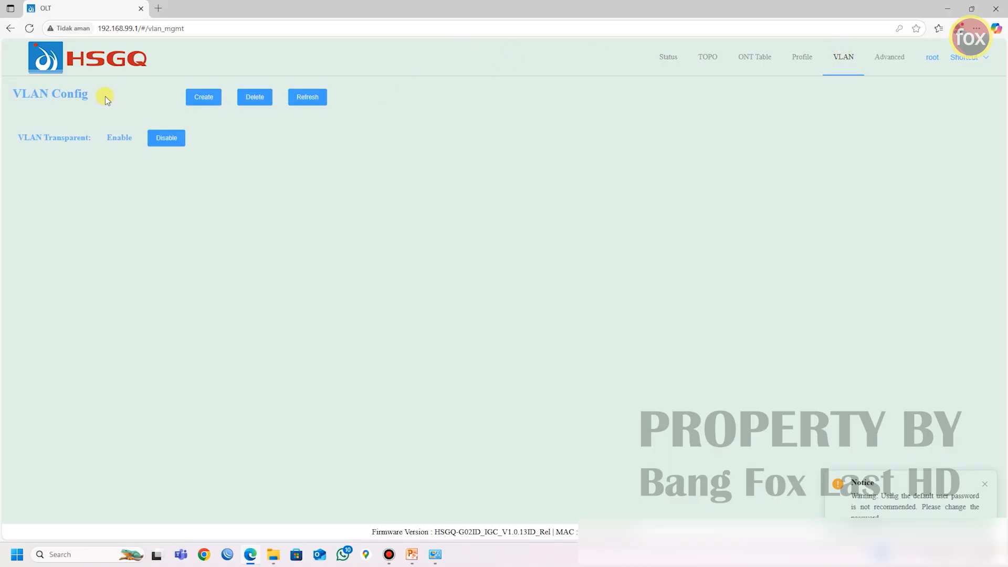
{"action": "left_click_drag", "start_coordinate": [19, 138], "coordinate": [90, 137]}
{"action": "left_click", "coordinate": [166, 137]}
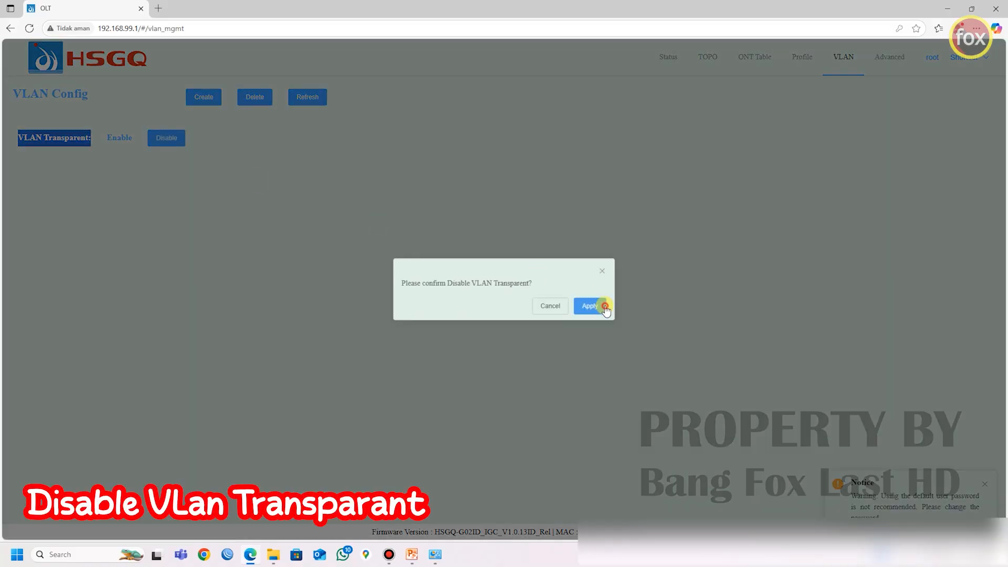
{"action": "left_click", "coordinate": [605, 308]}
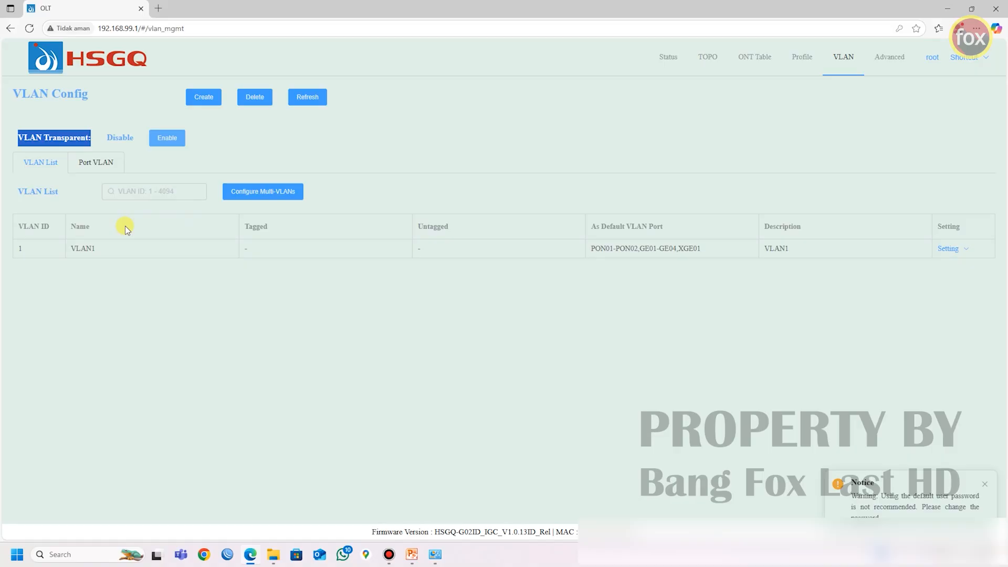
{"action": "left_click", "coordinate": [146, 108]}
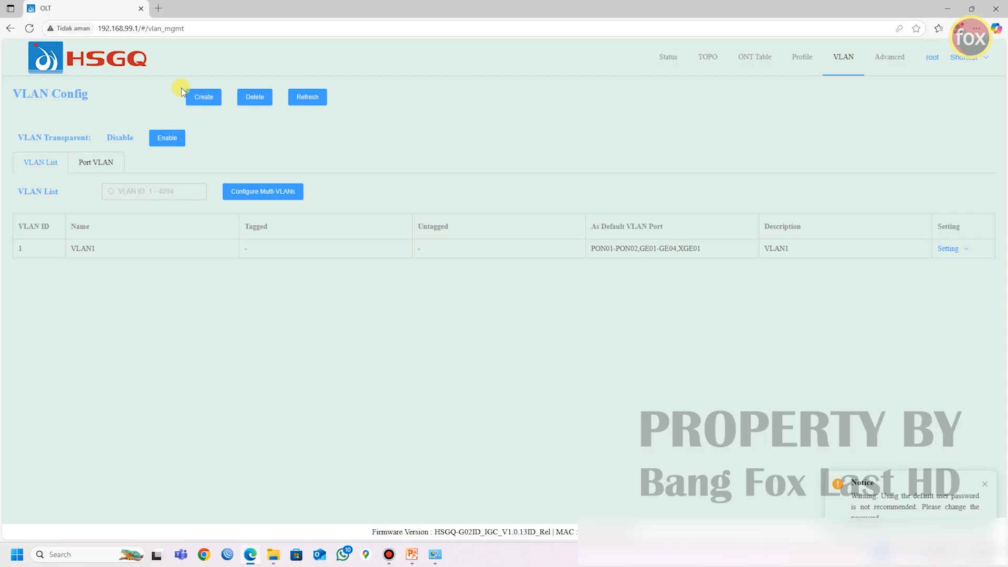
Step: Begin creating new VLANs with the IDs 10,20,30,40
{"action": "left_click", "coordinate": [197, 99]}
{"action": "left_click", "coordinate": [418, 166]}
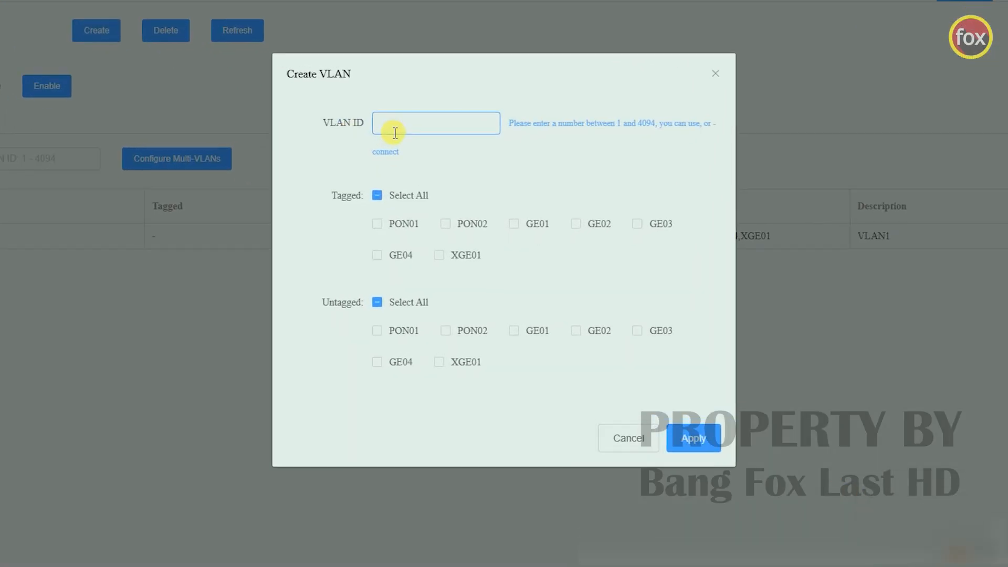
{"action": "type", "text": "10,"}
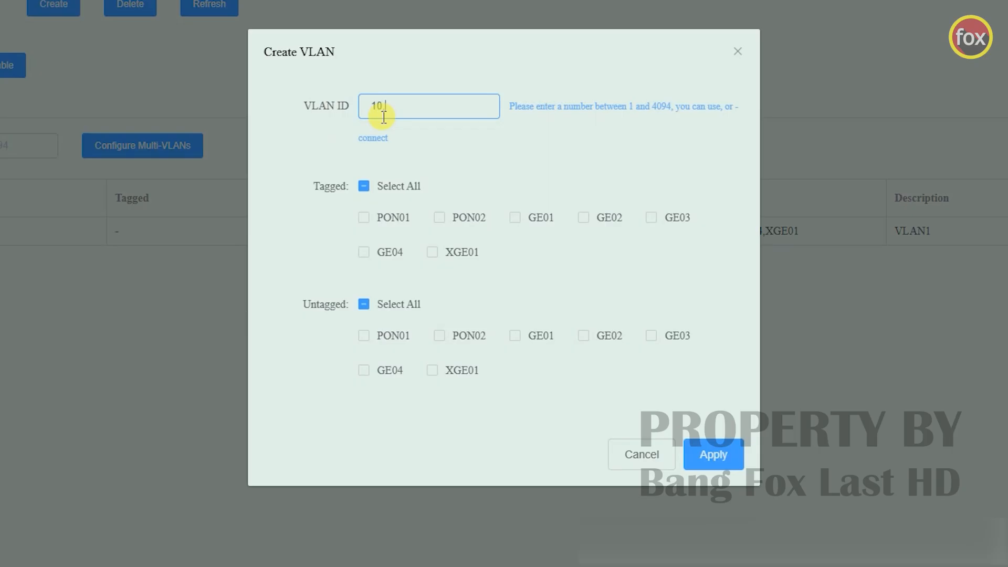
{"action": "type", "text": "20,30,40"}
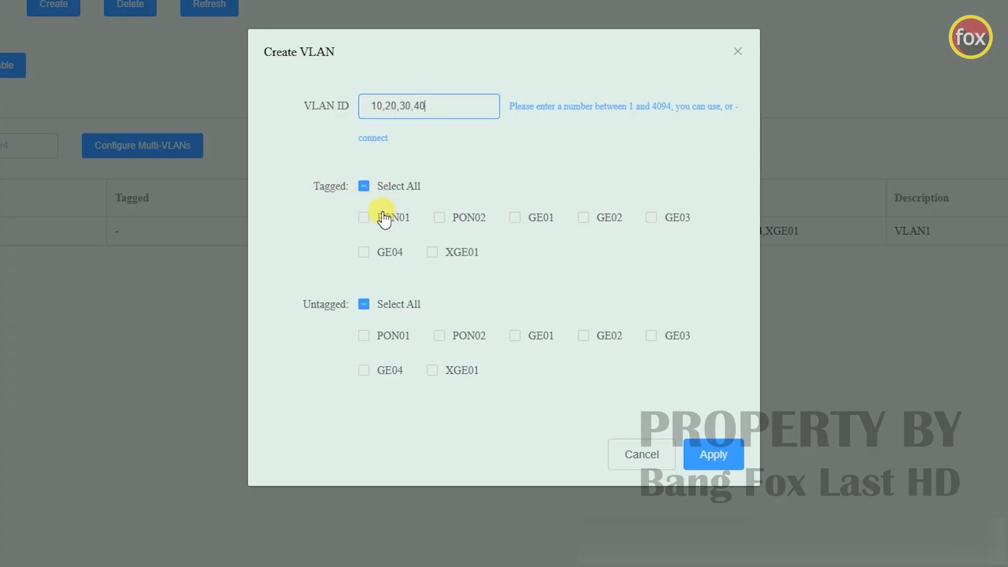
Step: Set PON01, PON02 and GE01 as tagged ports for the new VLANs and apply their creation
{"action": "left_click", "coordinate": [364, 218]}
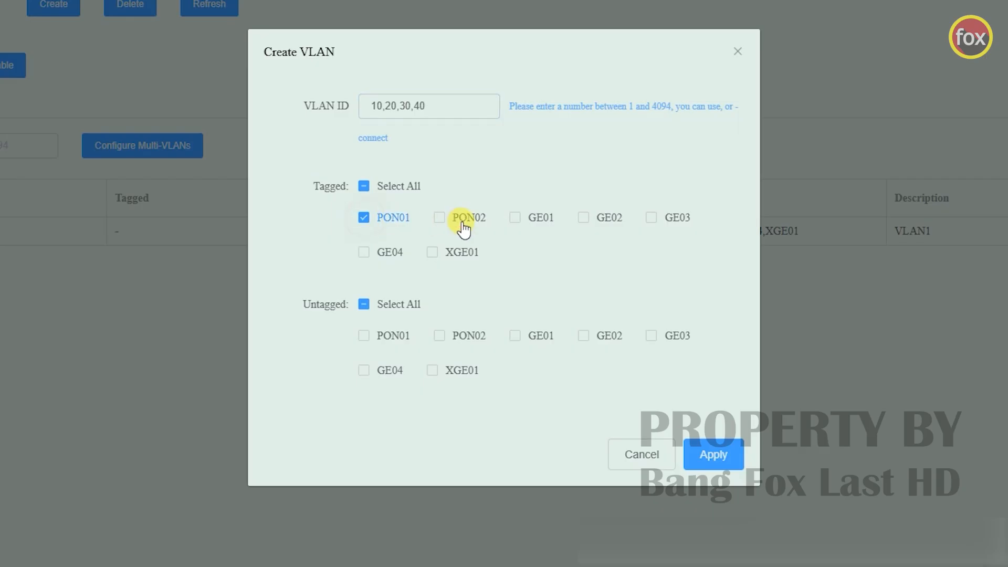
{"action": "left_click", "coordinate": [442, 222]}
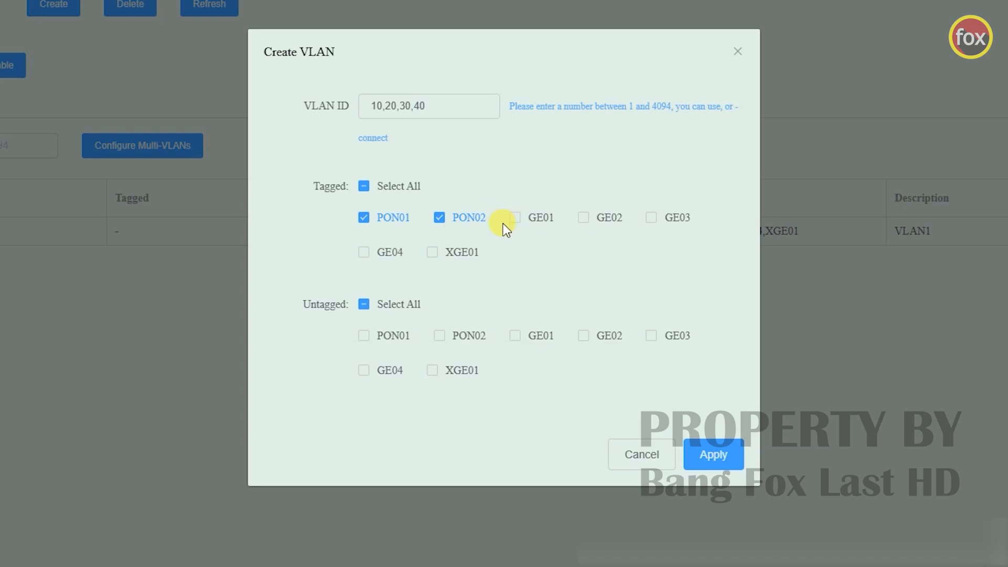
{"action": "left_click", "coordinate": [517, 220]}
{"action": "left_click", "coordinate": [363, 218]}
{"action": "left_click", "coordinate": [364, 217]}
{"action": "left_click", "coordinate": [714, 454]}
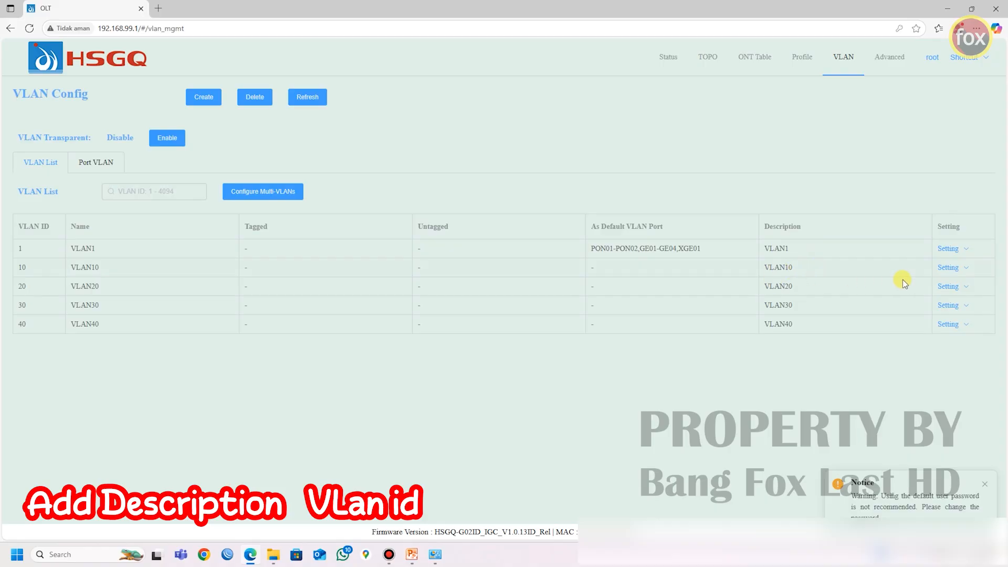
Step: Set the description of VLAN 10 to "VLAN10 - Management" and apply it
{"action": "left_click", "coordinate": [952, 267]}
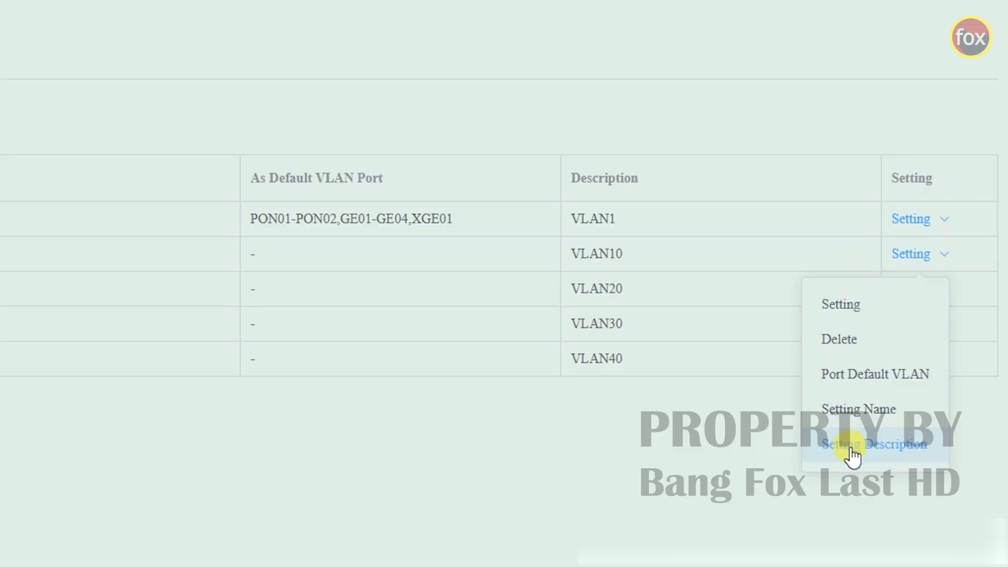
{"action": "left_click", "coordinate": [852, 452]}
{"action": "left_click", "coordinate": [473, 194]}
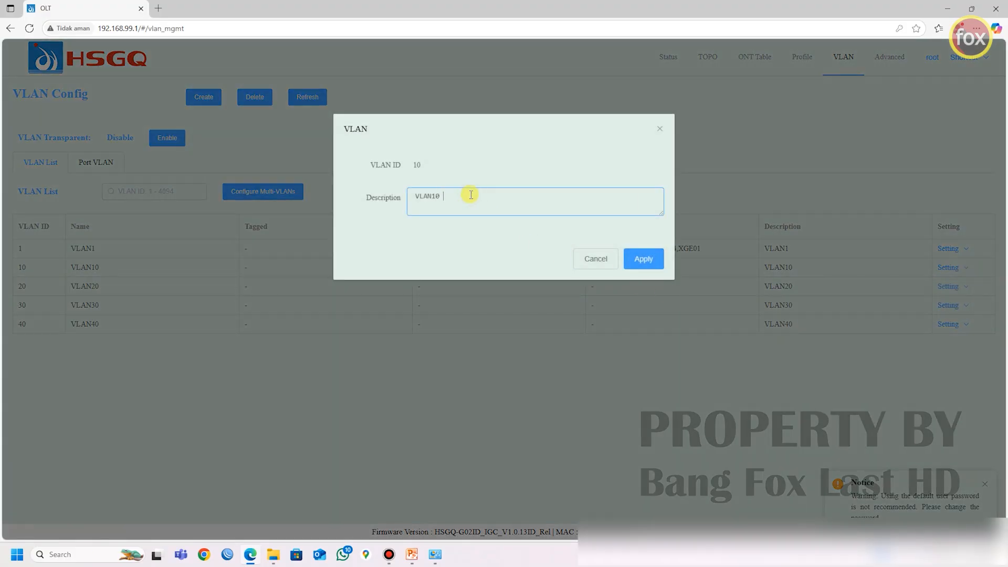
{"action": "type", "text": "- Management"}
{"action": "left_click", "coordinate": [644, 257]}
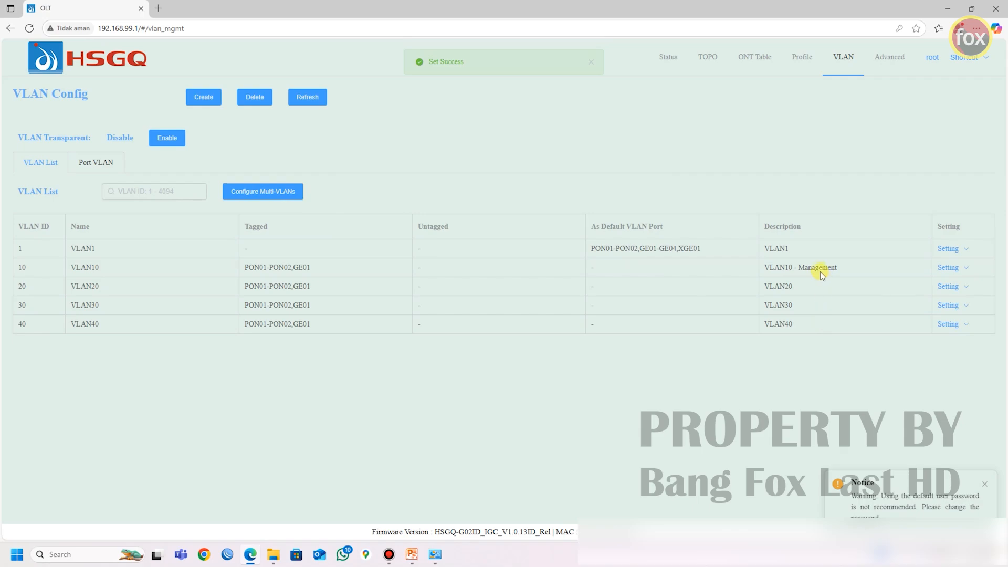
{"action": "left_click_drag", "start_coordinate": [839, 271], "coordinate": [772, 267]}
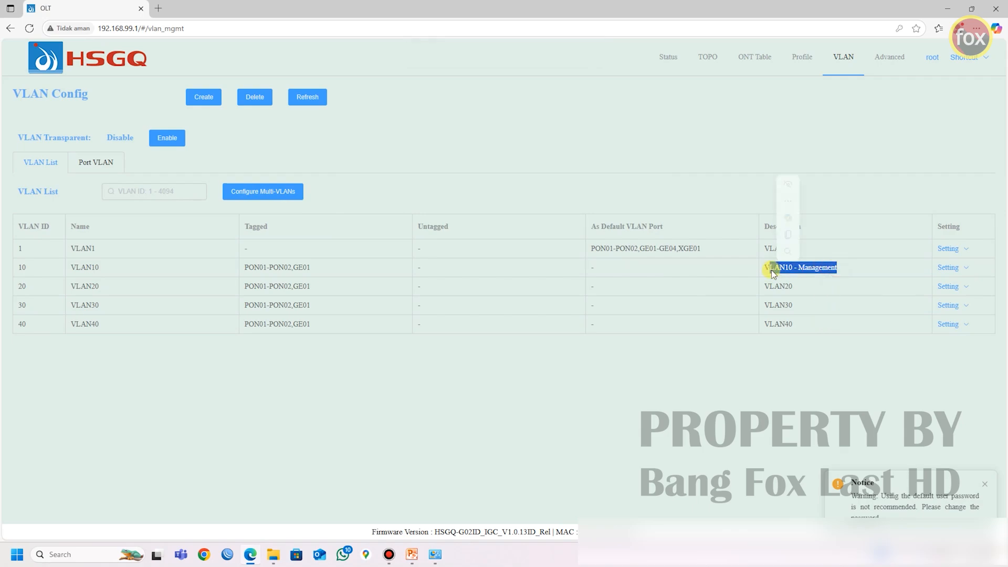
{"action": "left_click", "coordinate": [822, 265]}
{"action": "left_click_drag", "start_coordinate": [839, 266], "coordinate": [792, 272]}
{"action": "left_click", "coordinate": [795, 275]}
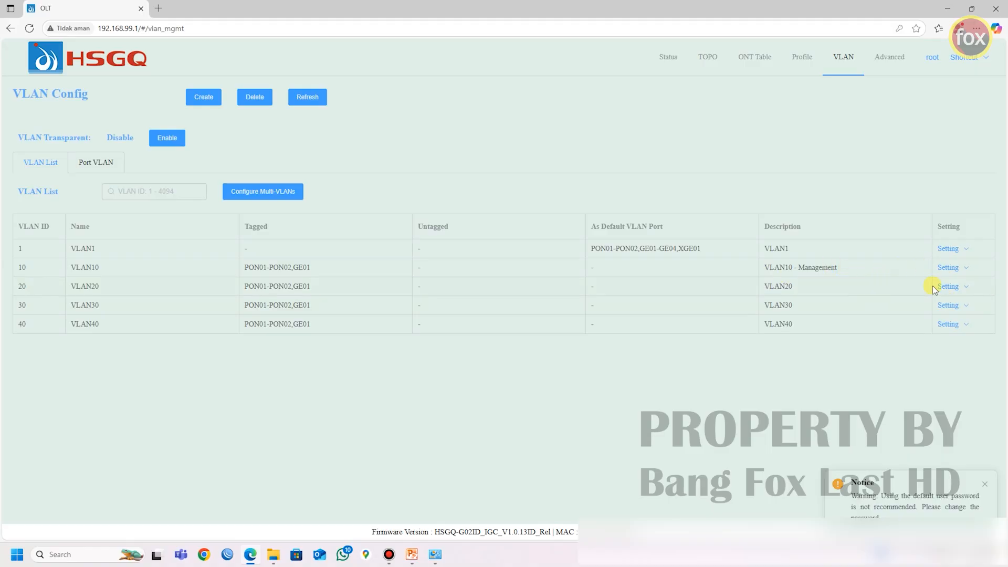
Step: Set the description of VLAN 20 to "VLAN20 - PPPoE" and apply it
{"action": "mouse_move", "coordinate": [953, 288]}
{"action": "left_click", "coordinate": [932, 333]}
{"action": "left_click", "coordinate": [483, 197]}
{"action": "type", "text": "- PPPoE"}
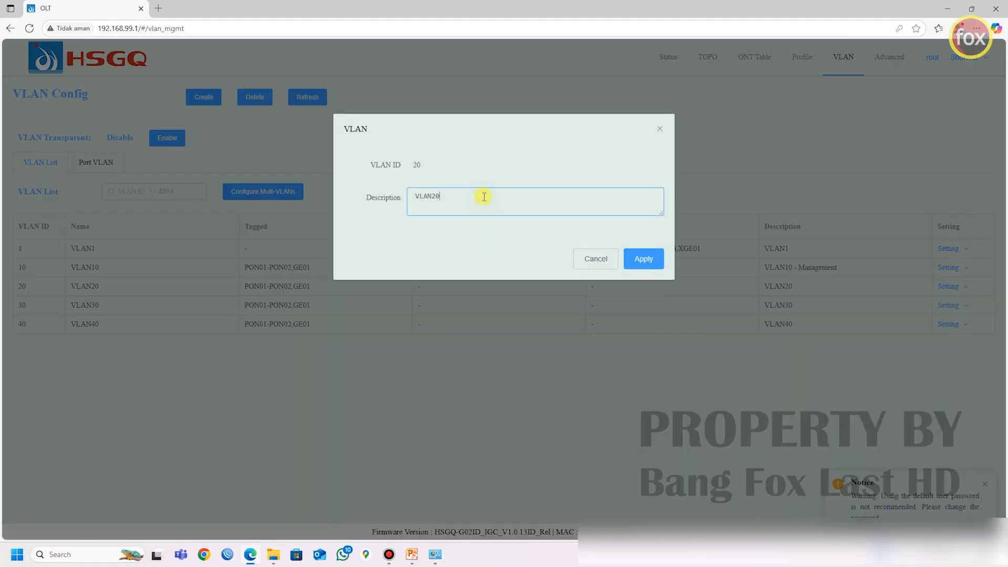
{"action": "left_click", "coordinate": [632, 259]}
Step: Set the description of VLAN 30 to "VLAN30 - Hotspot" and apply it
{"action": "left_click", "coordinate": [920, 407]}
{"action": "left_click", "coordinate": [488, 198]}
{"action": "type", "text": "- Hotspot"}
{"action": "left_click", "coordinate": [636, 258]}
Step: Set the description of VLAN 40 to "VLAN40 - DHCP" and apply it
{"action": "left_click", "coordinate": [927, 426]}
{"action": "left_click", "coordinate": [448, 196]}
{"action": "type", "text": "- DHCP"}
{"action": "left_click", "coordinate": [654, 261]}
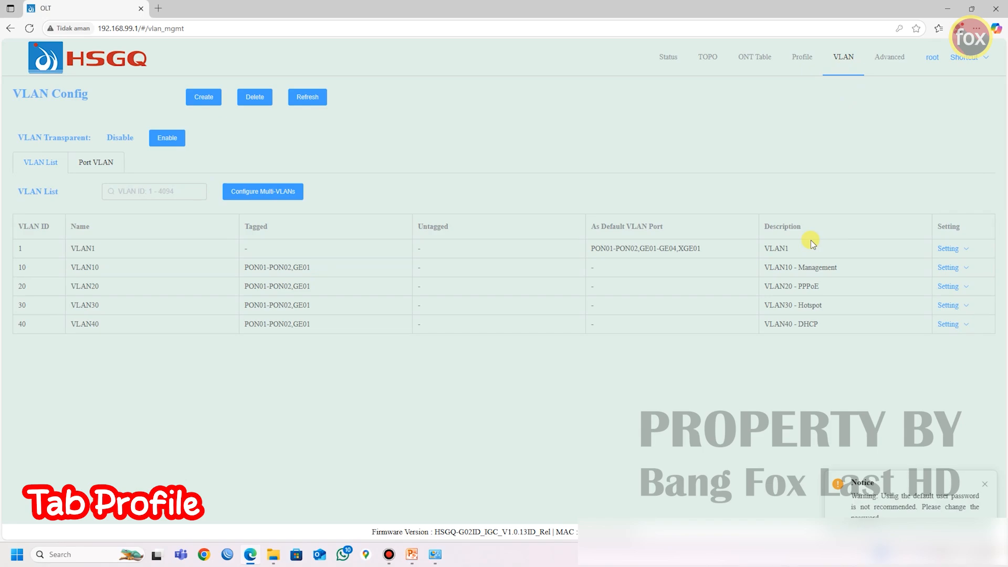
Step: Examine the existing DBA profile in the OLT's profile settings
{"action": "left_click", "coordinate": [801, 59]}
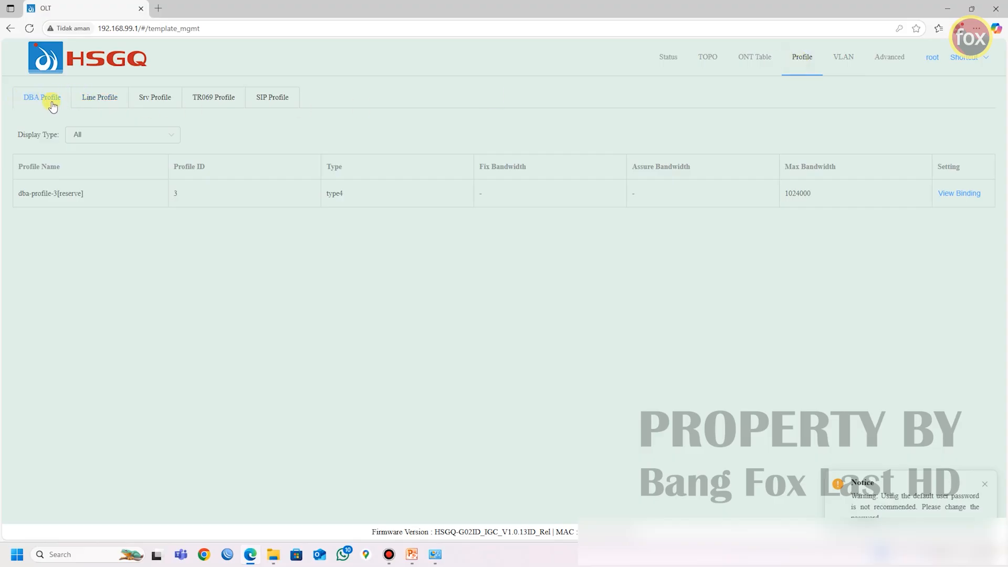
{"action": "left_click_drag", "start_coordinate": [23, 195], "coordinate": [84, 197]}
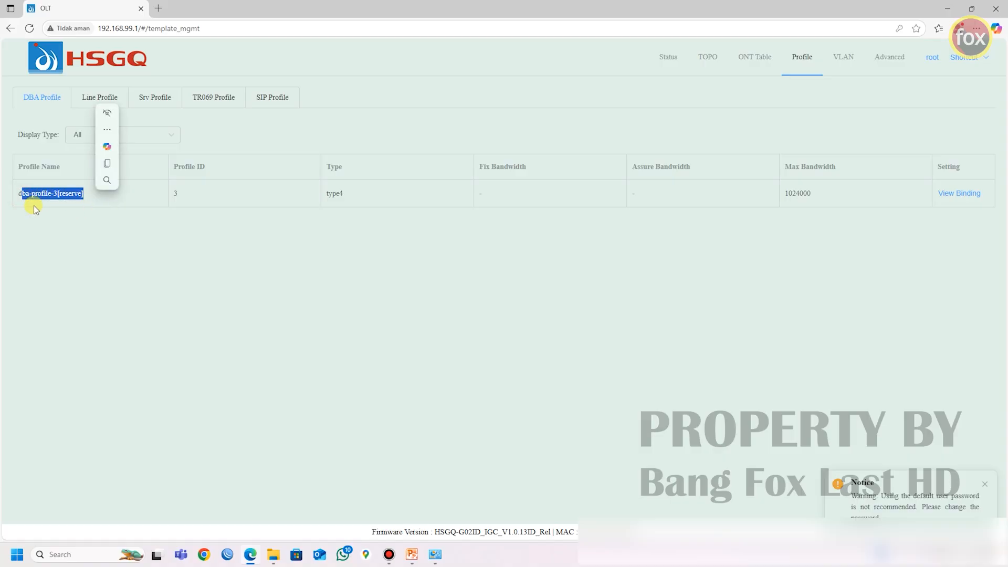
{"action": "left_click", "coordinate": [231, 213]}
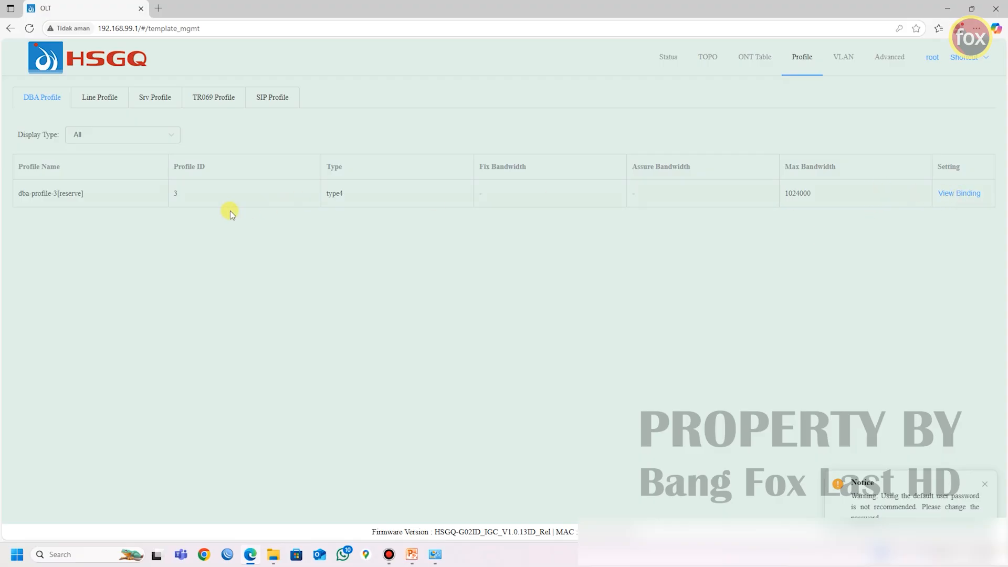
{"action": "left_click_drag", "start_coordinate": [19, 193], "coordinate": [92, 196]}
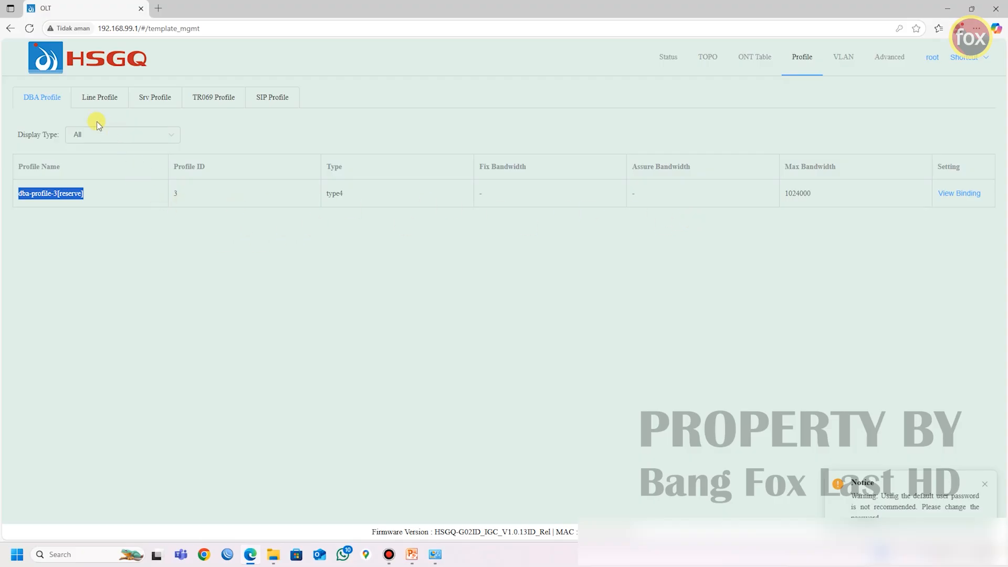
Step: Start a new line profile named "line_vlan" with profile ID 1
{"action": "left_click", "coordinate": [107, 100]}
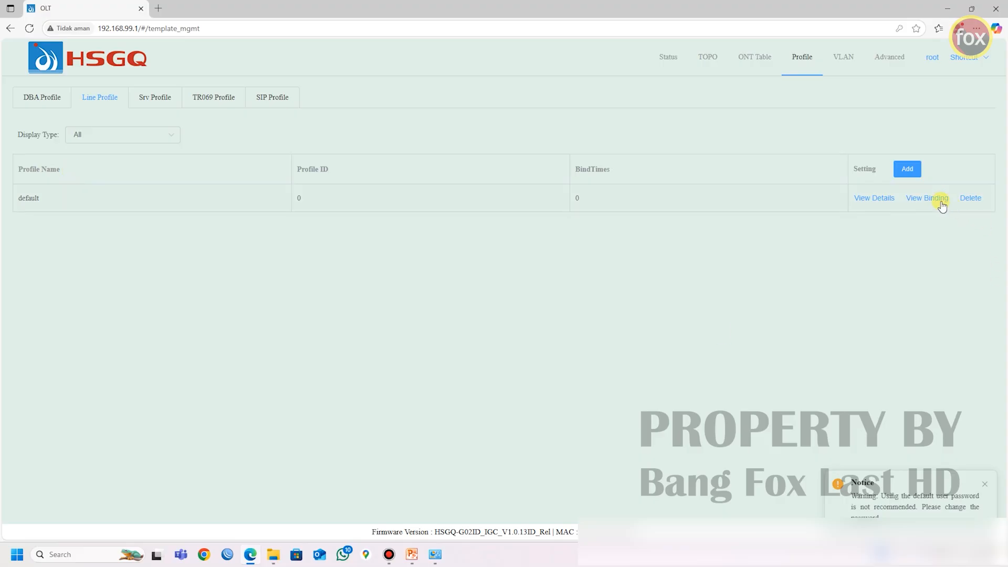
{"action": "left_click", "coordinate": [907, 168]}
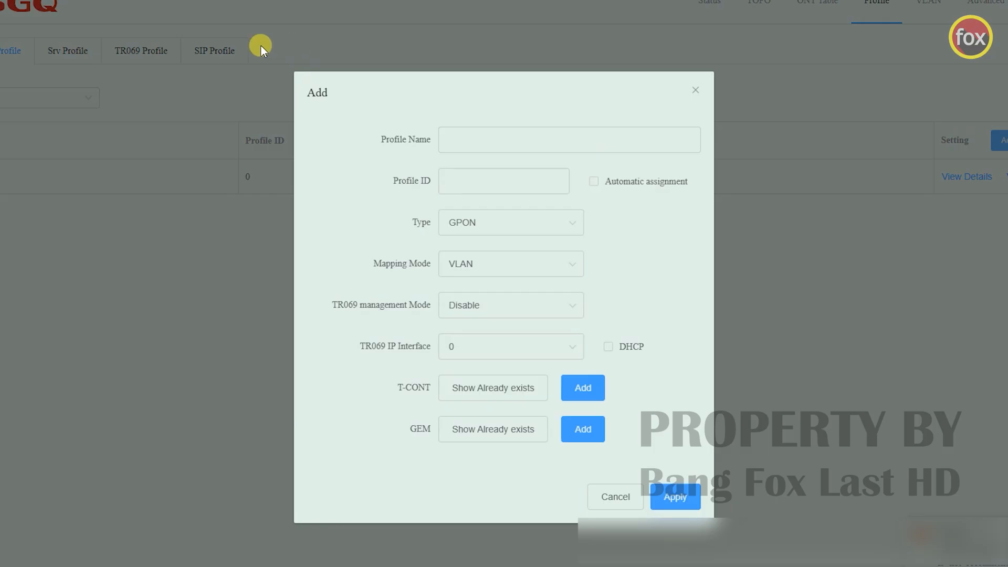
{"action": "left_click", "coordinate": [493, 138]}
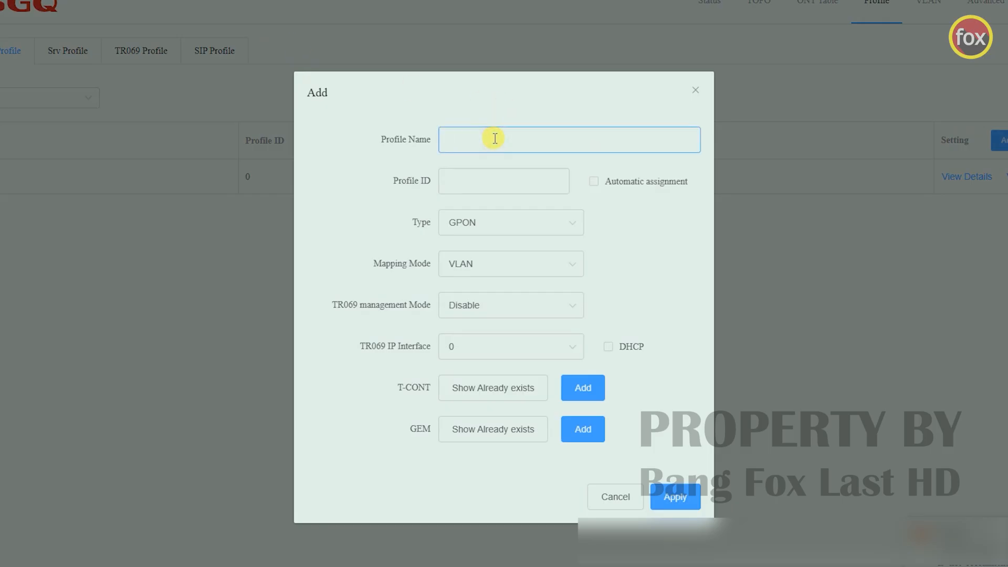
{"action": "type", "text": "Li"}
{"action": "key", "text": "BackSpace"}
{"action": "key", "text": "BackSpace"}
{"action": "type", "text": "linde"}
{"action": "key", "text": "BackSpace"}
{"action": "key", "text": "BackSpace"}
{"action": "key", "text": "BackSpace"}
{"action": "type", "text": "ne_vlan"}
{"action": "left_click", "coordinate": [488, 180]}
{"action": "type", "text": "1"}
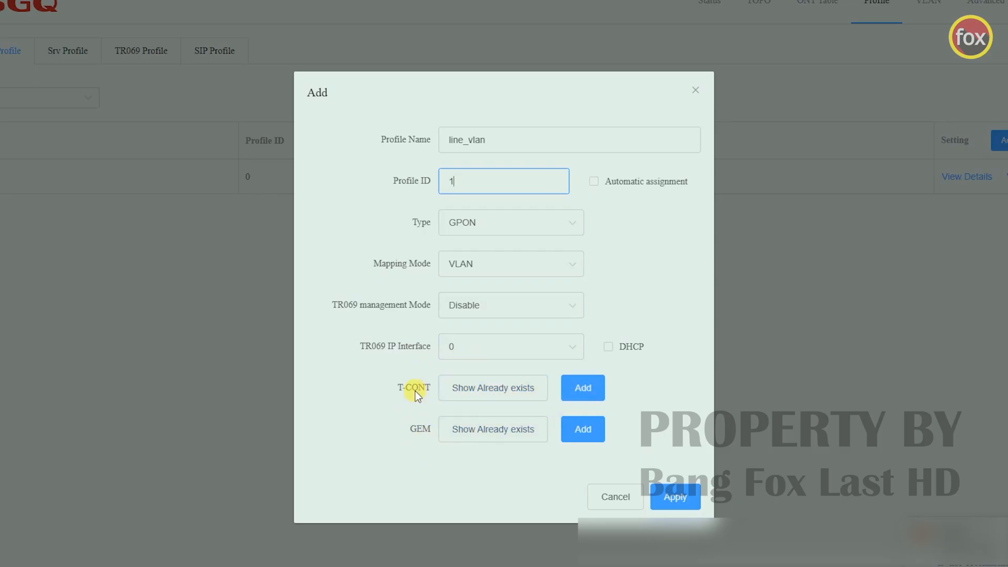
Step: Add a T-CONT to the line profile using the DBA profile dba-profile-3[reserve]
{"action": "left_click", "coordinate": [576, 391]}
{"action": "left_click", "coordinate": [476, 182]}
{"action": "left_click", "coordinate": [445, 215]}
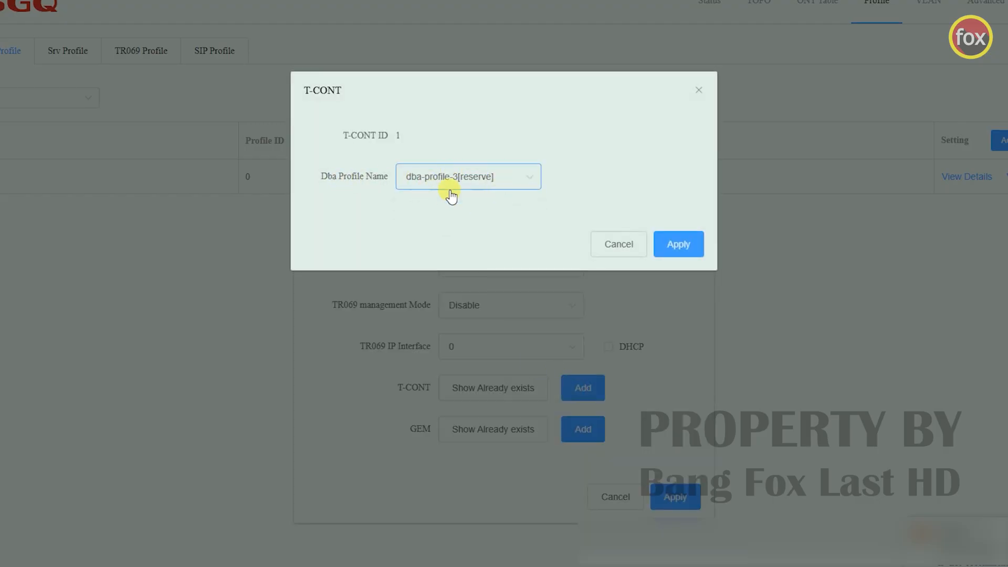
{"action": "left_click", "coordinate": [674, 243]}
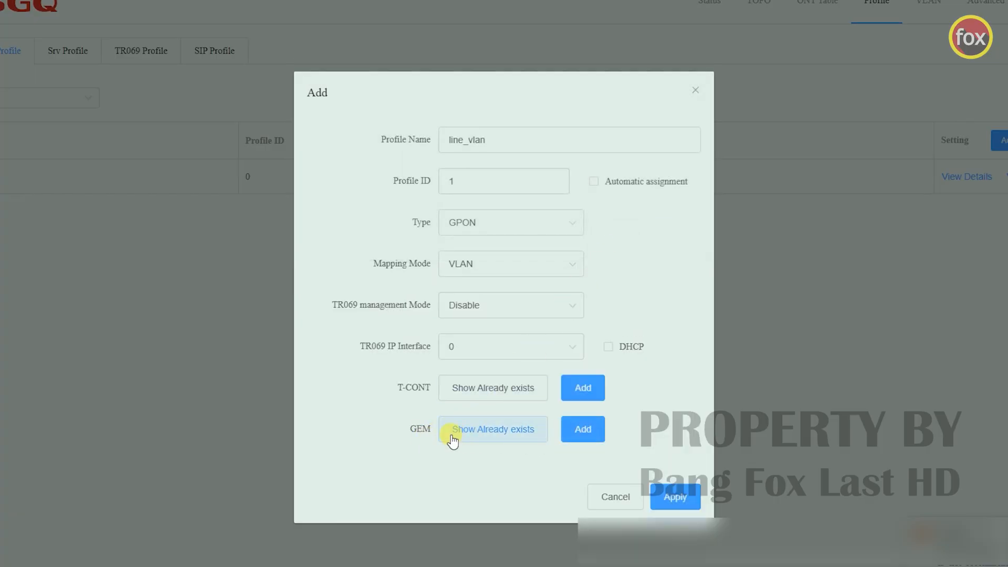
Step: Add GEM port 1 with mapping ID 1 and VLAN ID 10, and apply the new line profile
{"action": "left_click", "coordinate": [581, 438]}
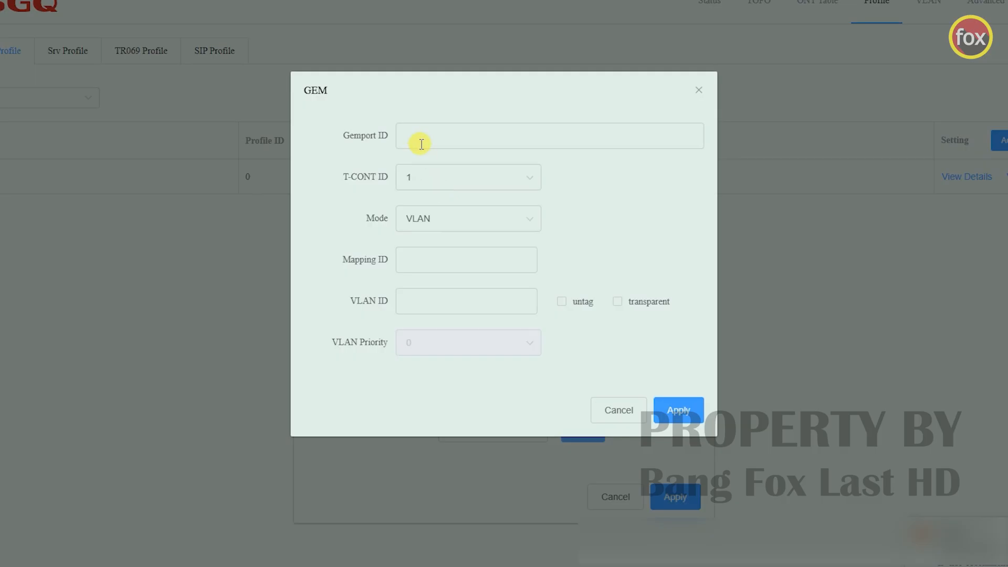
{"action": "left_click", "coordinate": [415, 135]}
{"action": "type", "text": "1"}
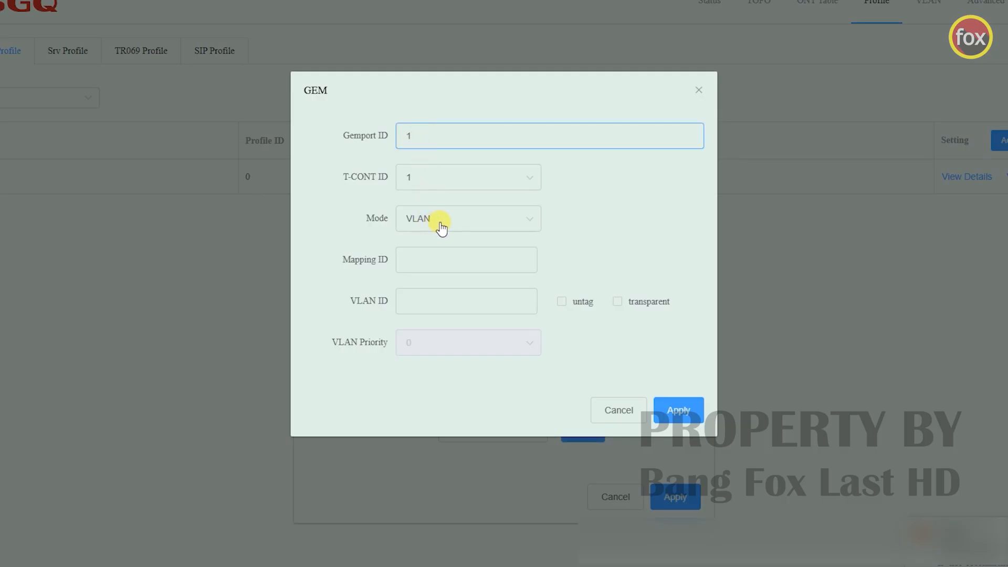
{"action": "left_click", "coordinate": [421, 262]}
{"action": "type", "text": "1"}
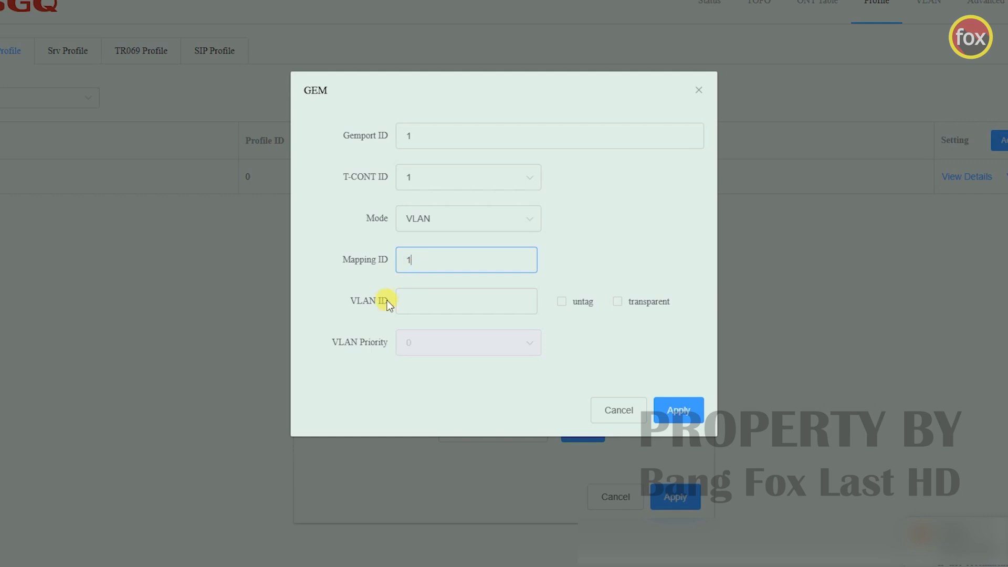
{"action": "left_click", "coordinate": [421, 303]}
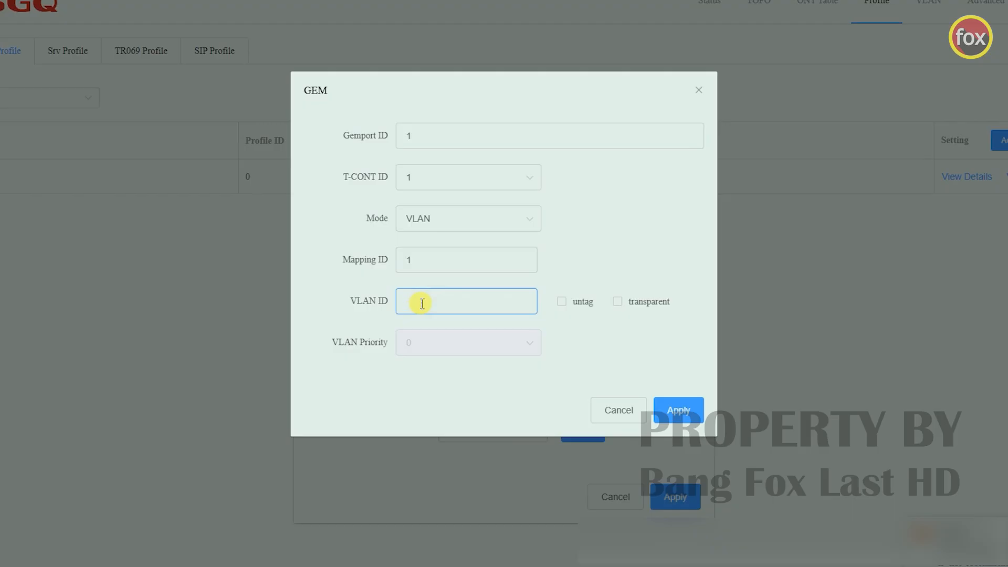
{"action": "type", "text": "10"}
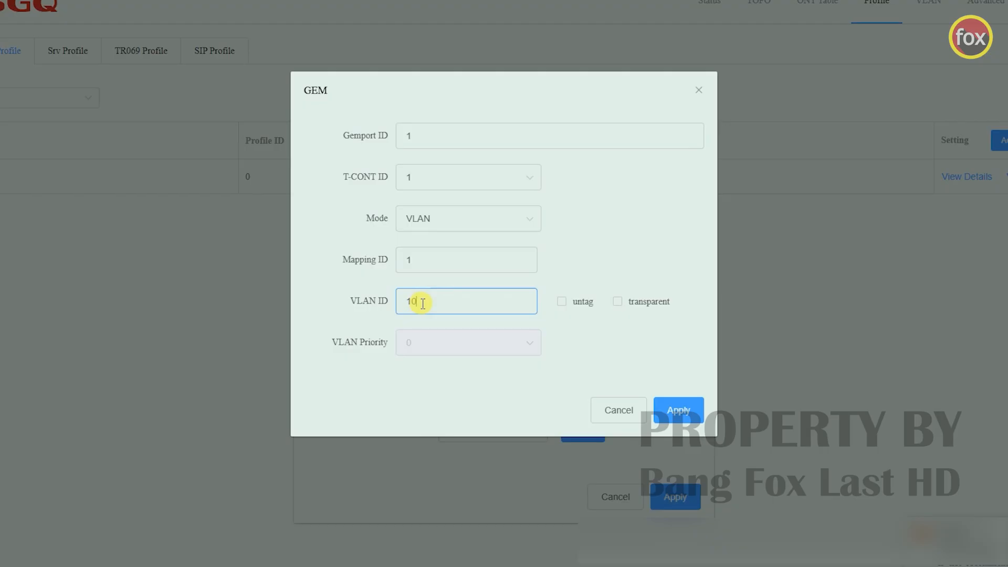
{"action": "left_click", "coordinate": [680, 410]}
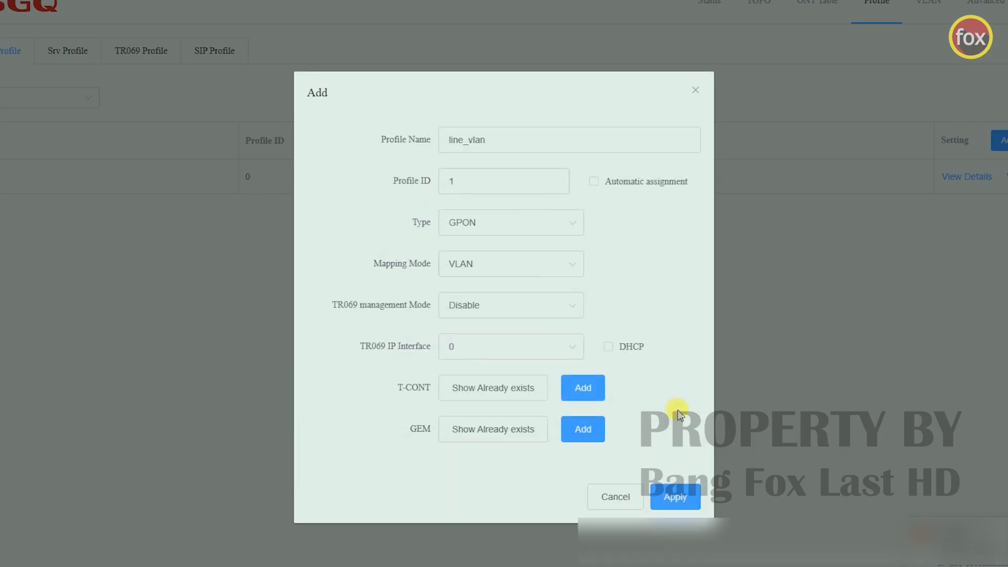
{"action": "left_click", "coordinate": [678, 496]}
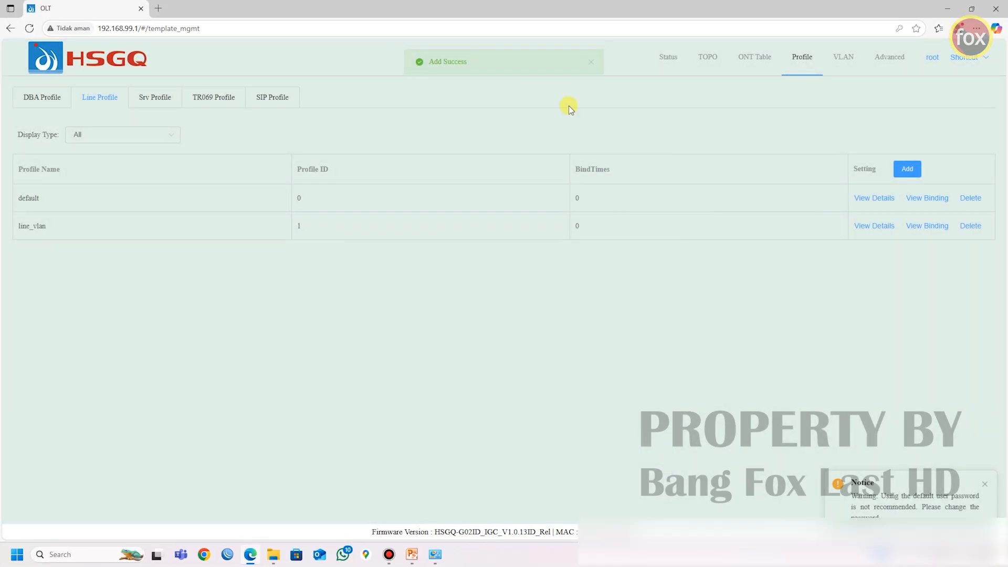
{"action": "left_click_drag", "start_coordinate": [466, 63], "coordinate": [412, 86]}
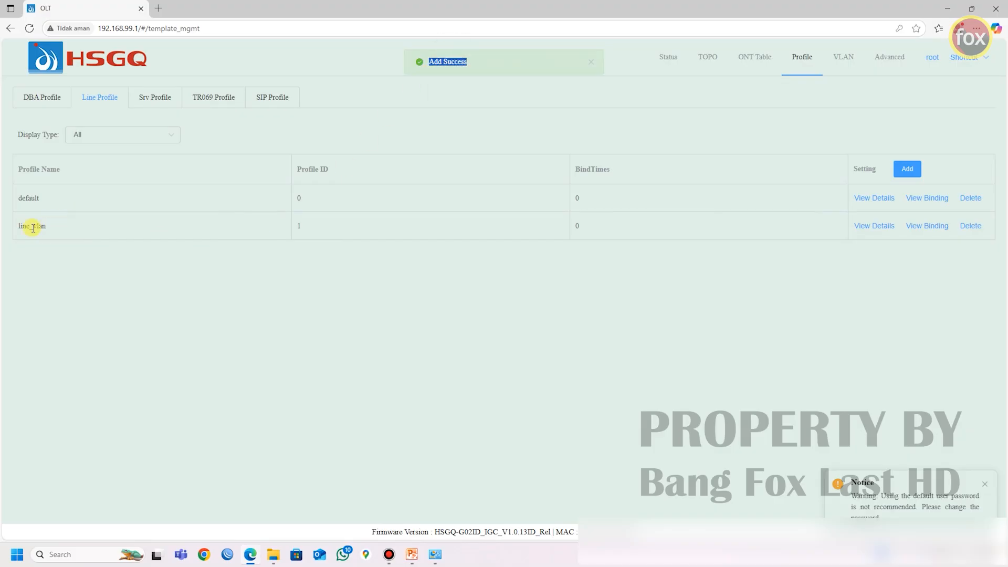
{"action": "left_click_drag", "start_coordinate": [18, 228], "coordinate": [51, 231]}
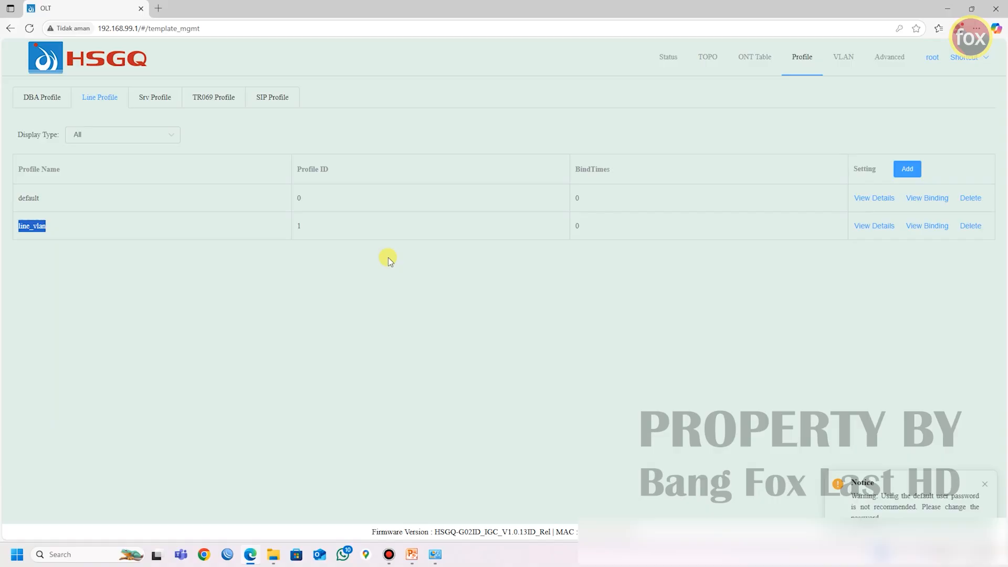
{"action": "left_click", "coordinate": [673, 293]}
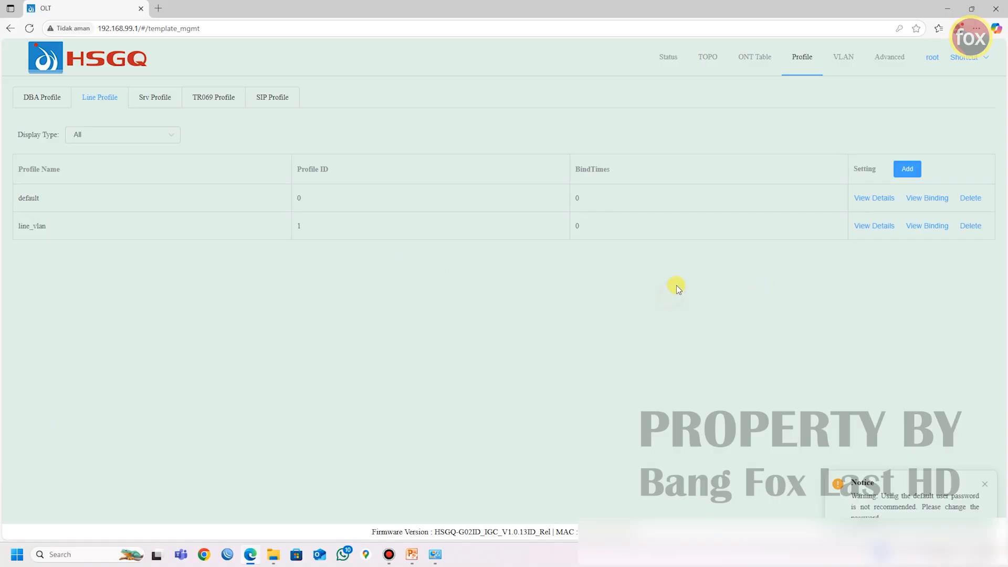
Step: In the details of the line_vlan profile, add mapping ID 2 with VLAN ID 20 to GEM port 1
{"action": "left_click", "coordinate": [882, 233]}
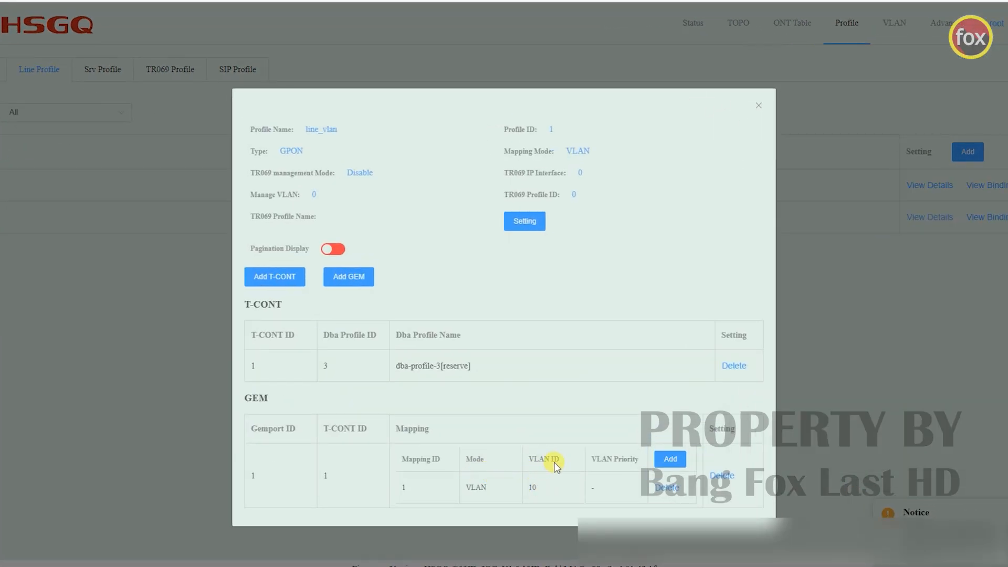
{"action": "double_click", "coordinate": [533, 487]}
{"action": "left_click", "coordinate": [671, 460]}
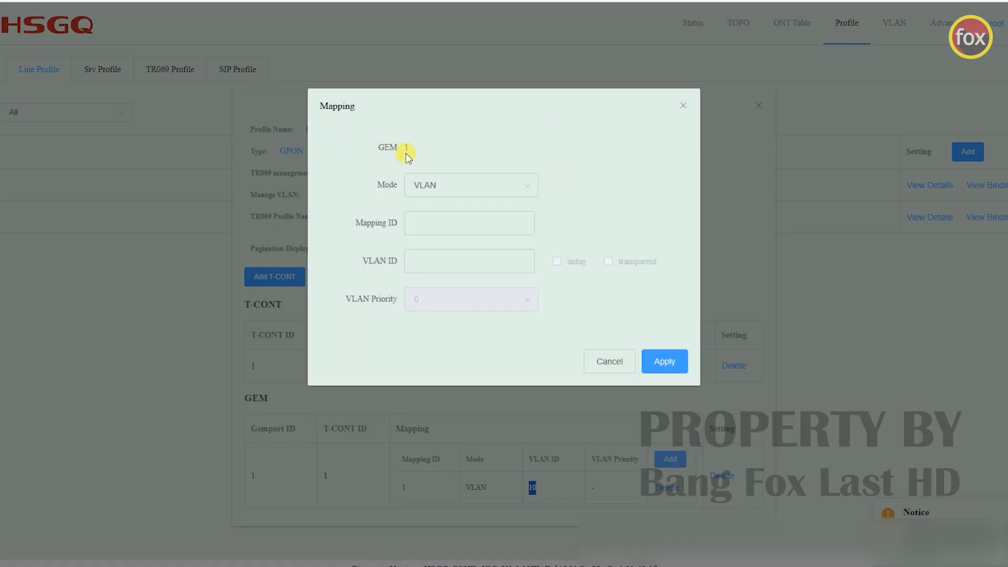
{"action": "left_click", "coordinate": [435, 223]}
{"action": "type", "text": "2"}
{"action": "left_click", "coordinate": [420, 257]}
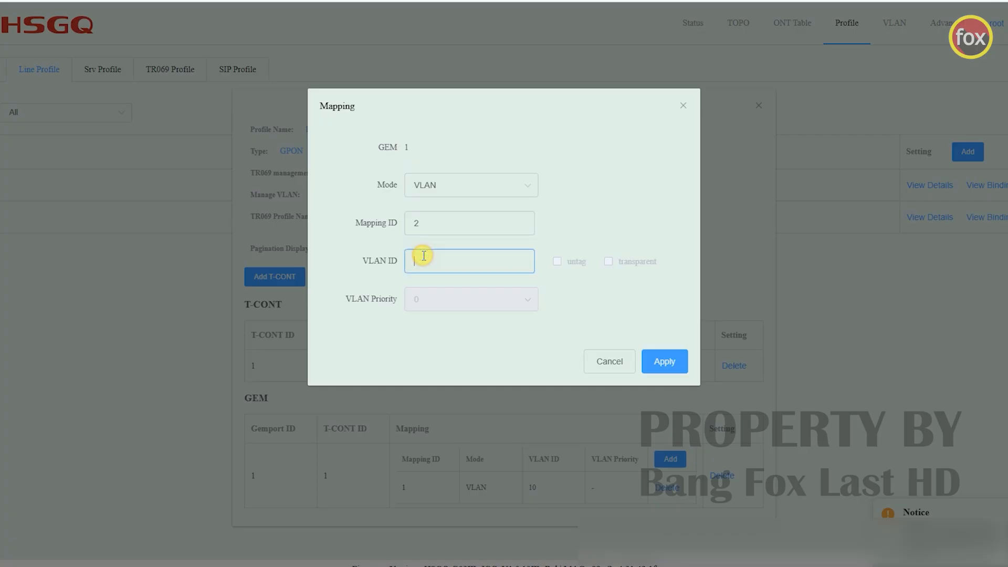
{"action": "type", "text": "20"}
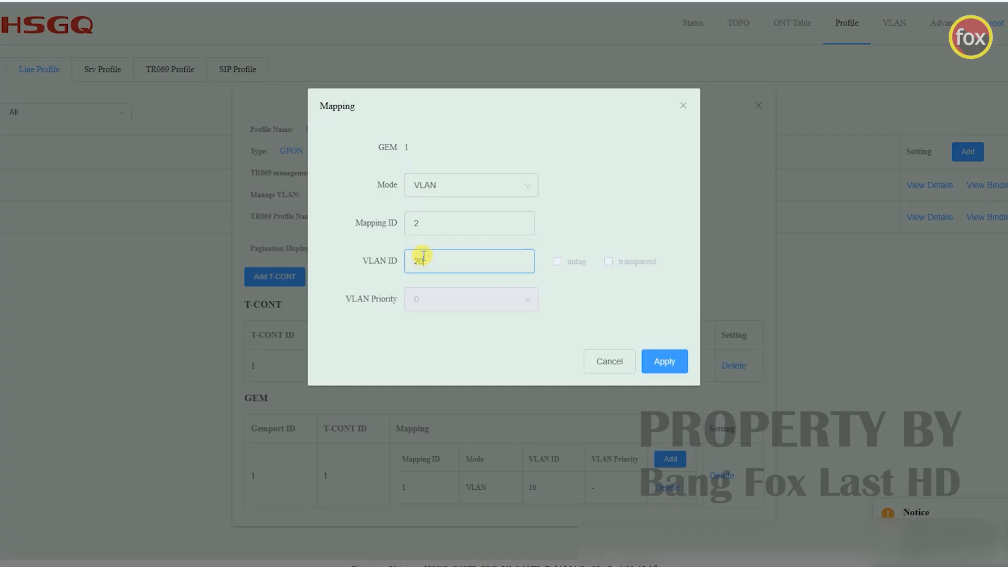
{"action": "left_click", "coordinate": [669, 360]}
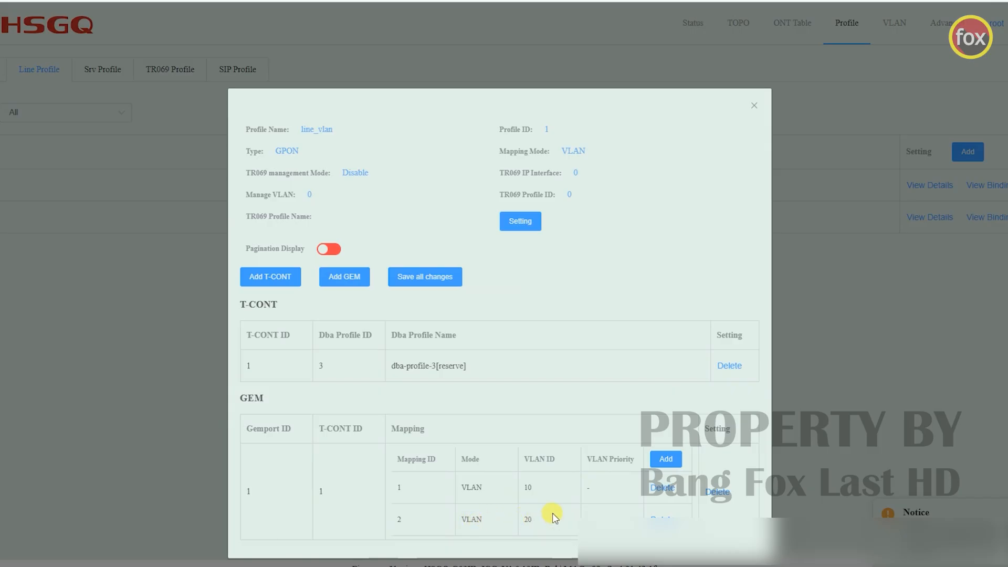
Step: Add mapping ID 3 with VLAN ID 30 and mapping ID 4 with VLAN ID 40 to GEM port 1, and save all changes
{"action": "scroll", "coordinate": [560, 493], "scroll_direction": "down", "scroll_amount": 1}
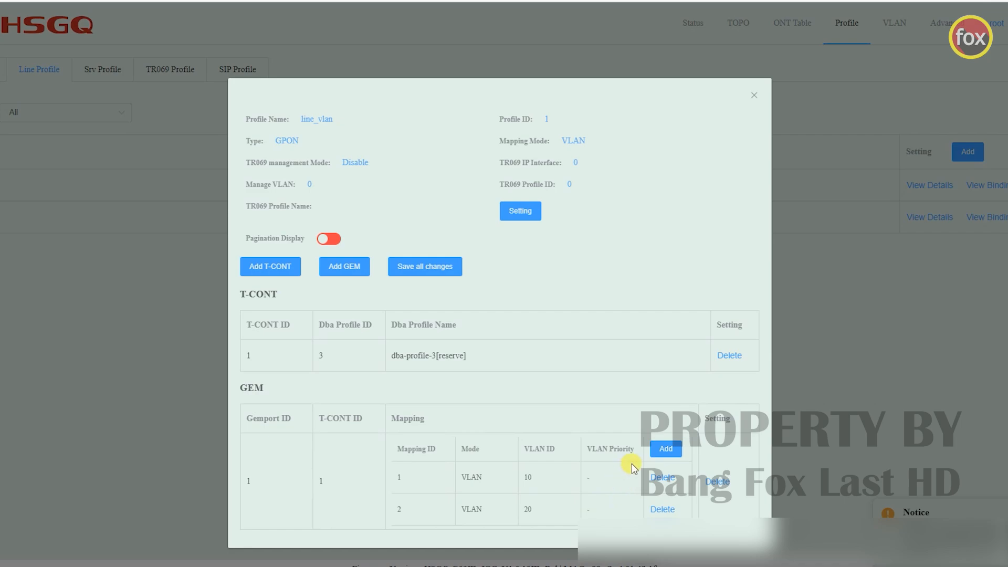
{"action": "left_click", "coordinate": [666, 449]}
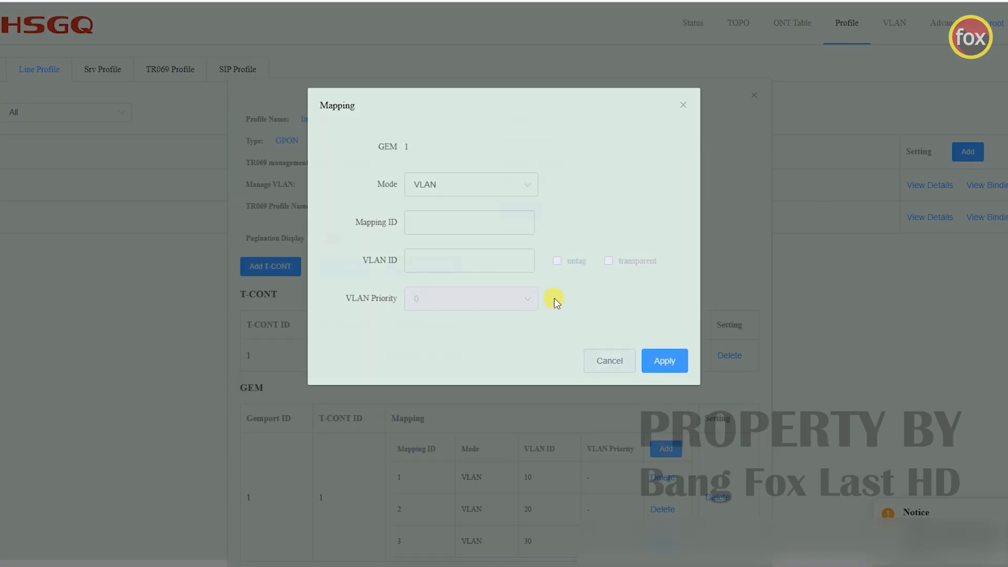
{"action": "left_click", "coordinate": [663, 361]}
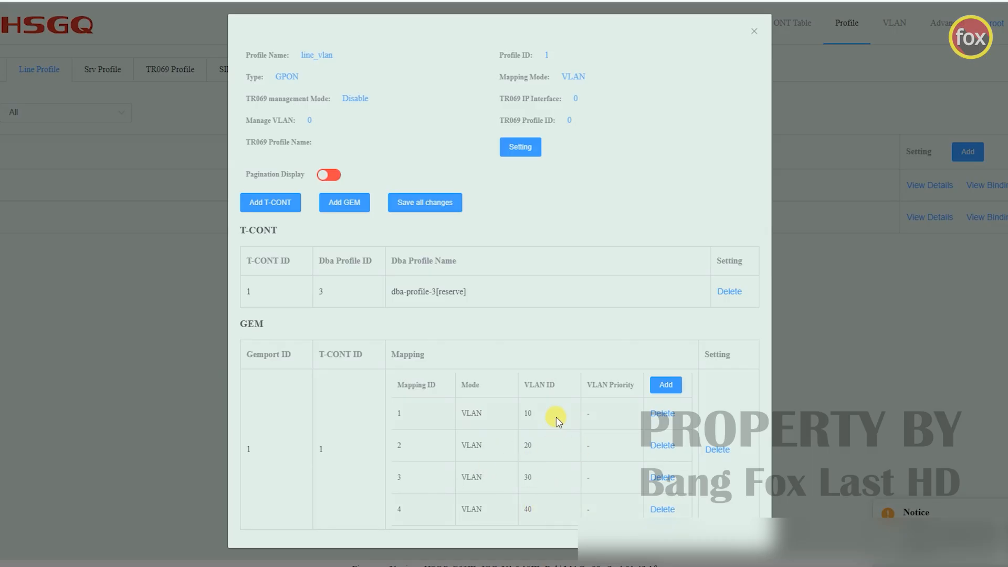
{"action": "scroll", "coordinate": [489, 265], "scroll_direction": "up", "scroll_amount": 3}
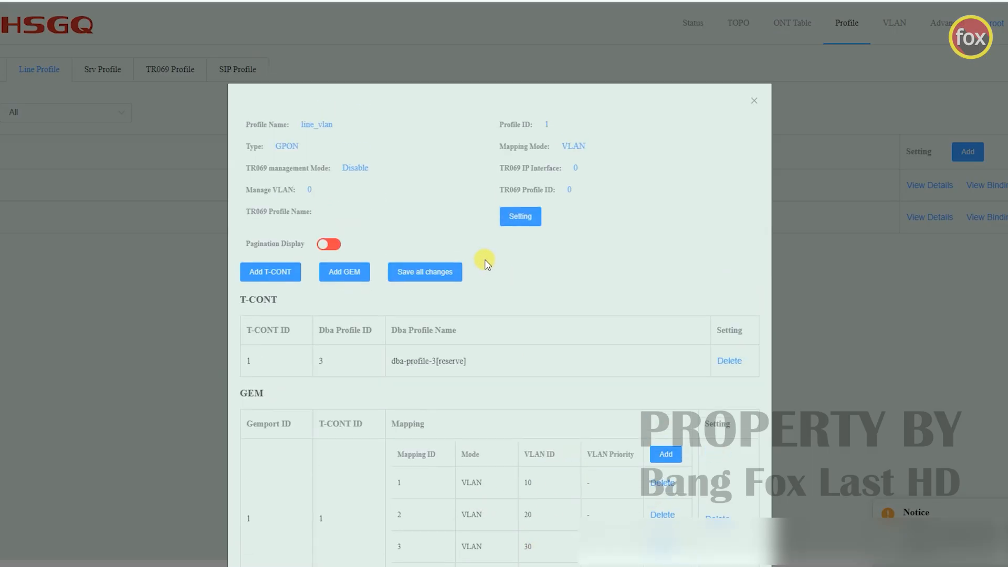
{"action": "scroll", "coordinate": [329, 252], "scroll_direction": "down", "scroll_amount": 2}
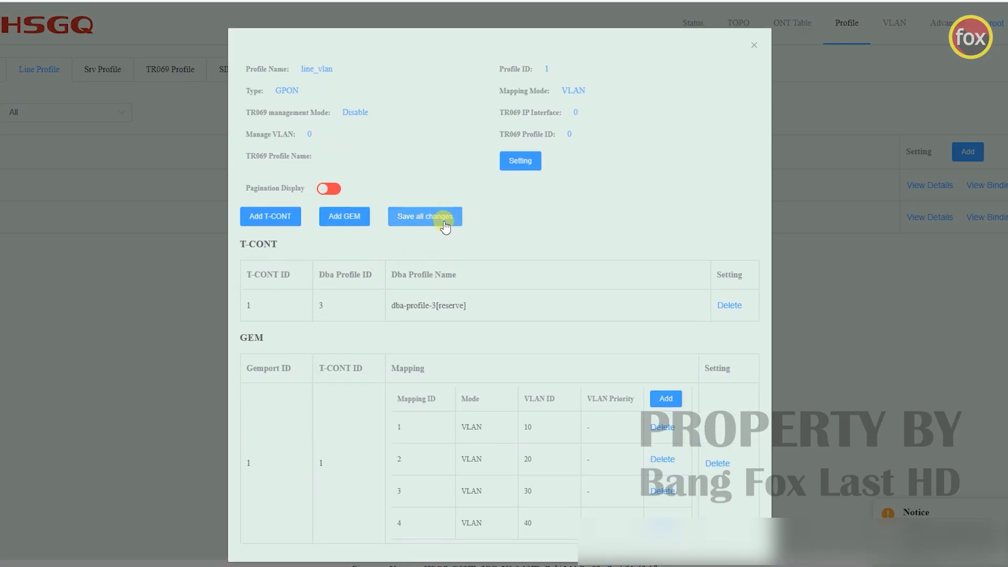
{"action": "left_click", "coordinate": [445, 225]}
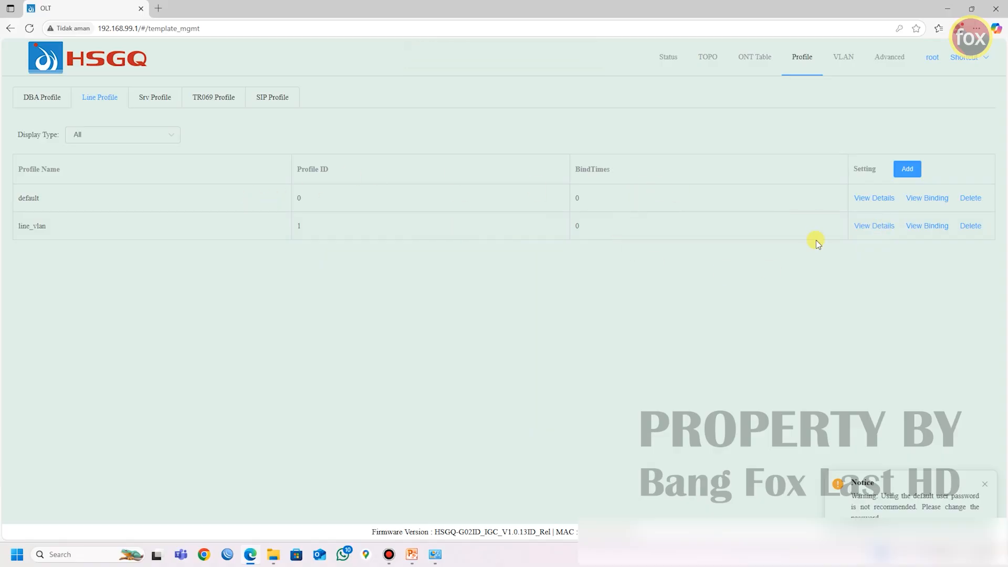
Step: Review the T-CONT and GEM mappings saved in the line_vlan profile
{"action": "left_click", "coordinate": [875, 227]}
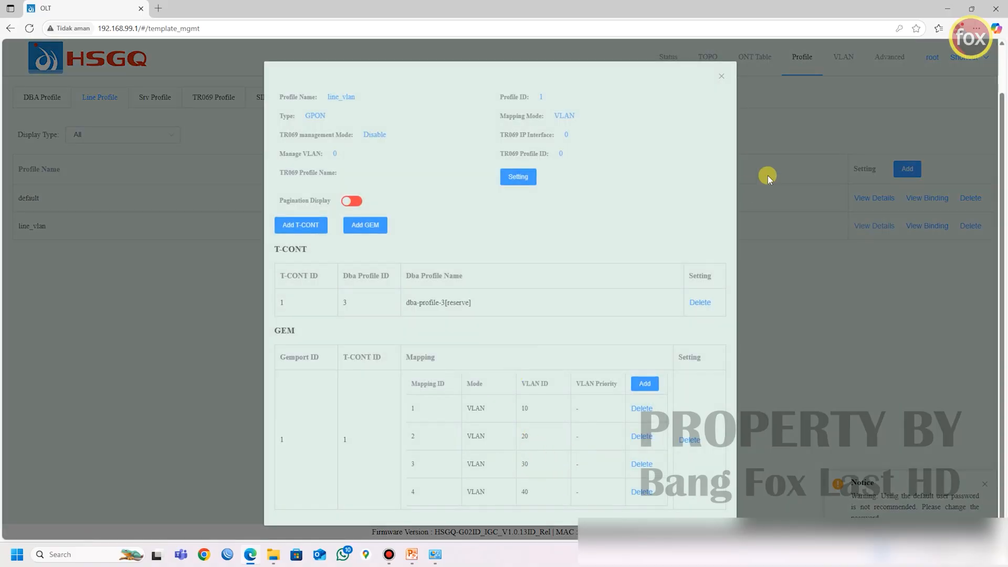
{"action": "left_click", "coordinate": [722, 76]}
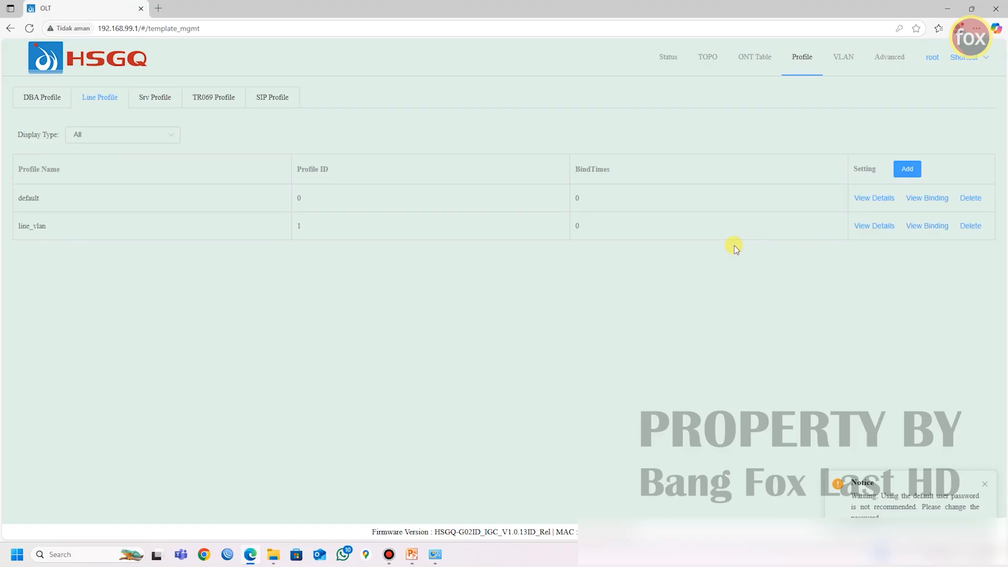
Step: Examine the vlanif-1 interface and its IP address in the OLT's system network interface settings
{"action": "left_click", "coordinate": [893, 64]}
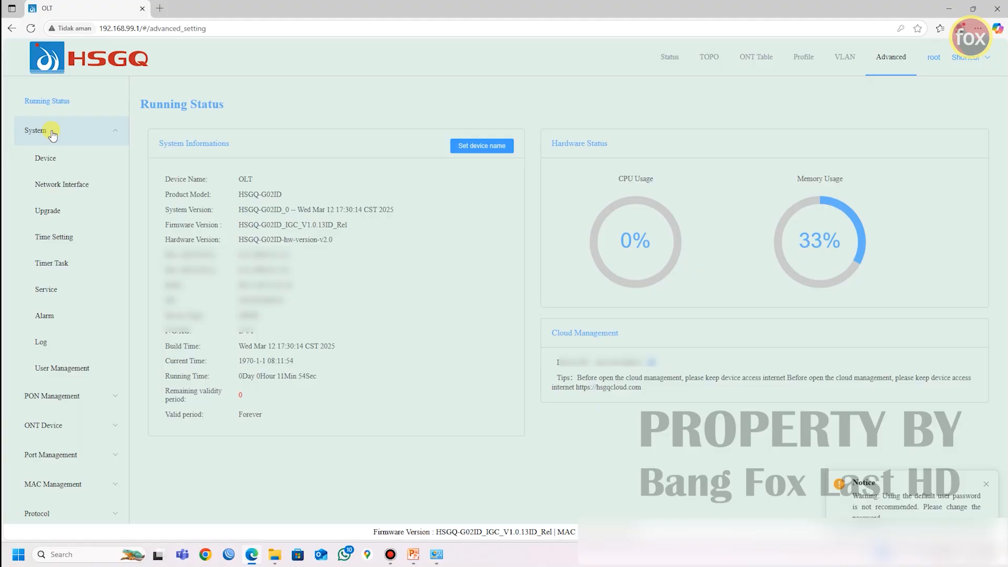
{"action": "left_click", "coordinate": [53, 187]}
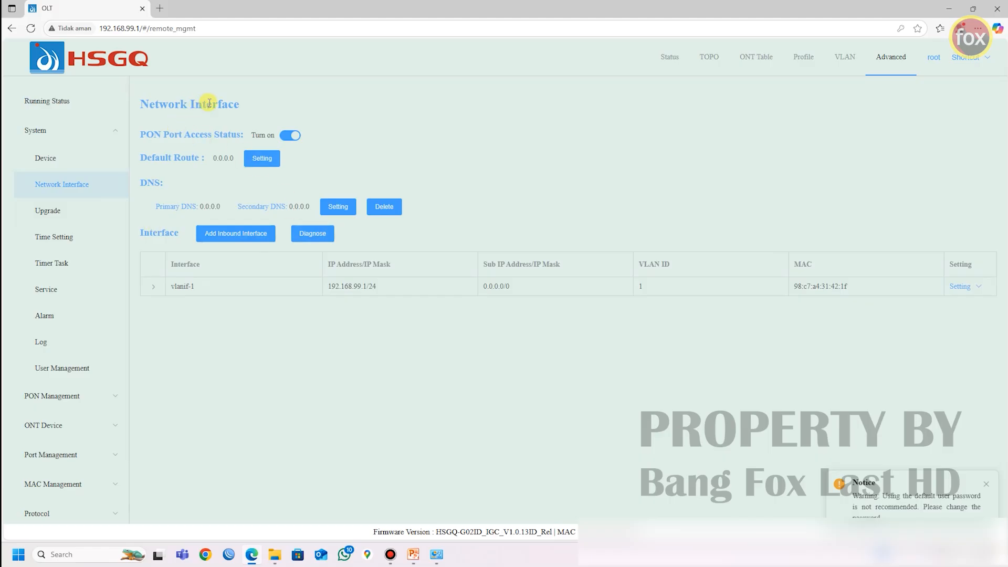
{"action": "left_click_drag", "start_coordinate": [196, 286], "coordinate": [167, 287]}
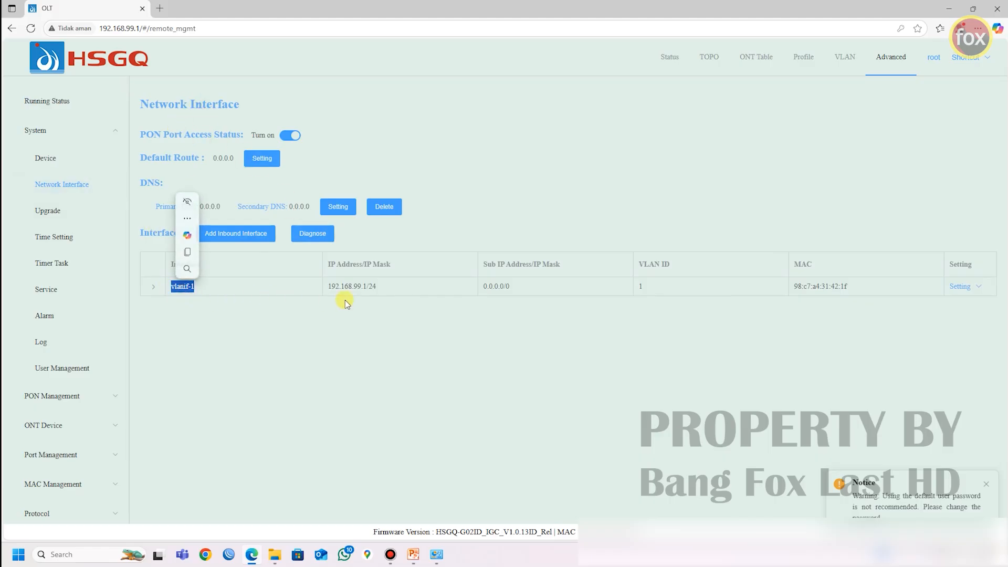
{"action": "left_click_drag", "start_coordinate": [327, 287], "coordinate": [377, 292]}
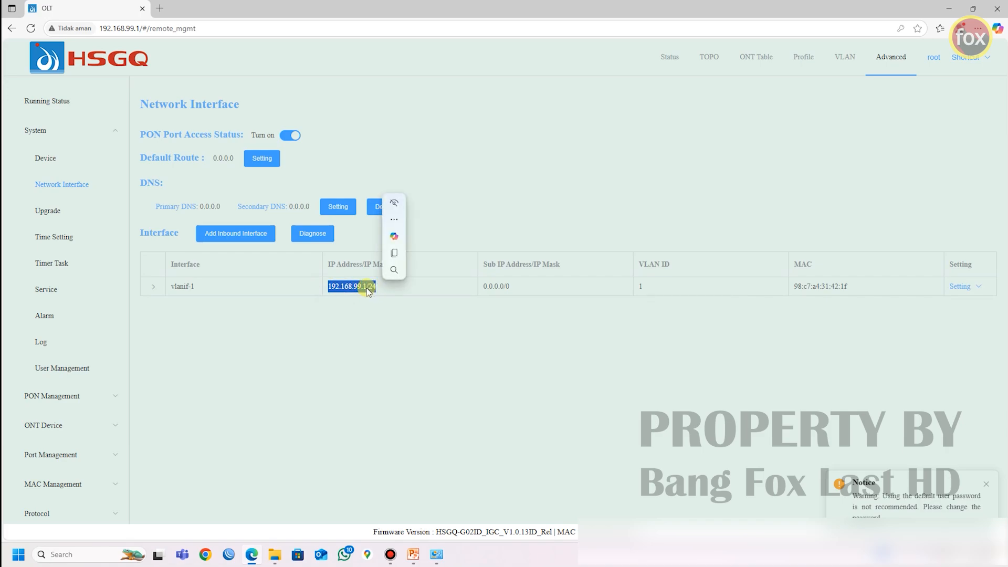
{"action": "left_click", "coordinate": [357, 287]}
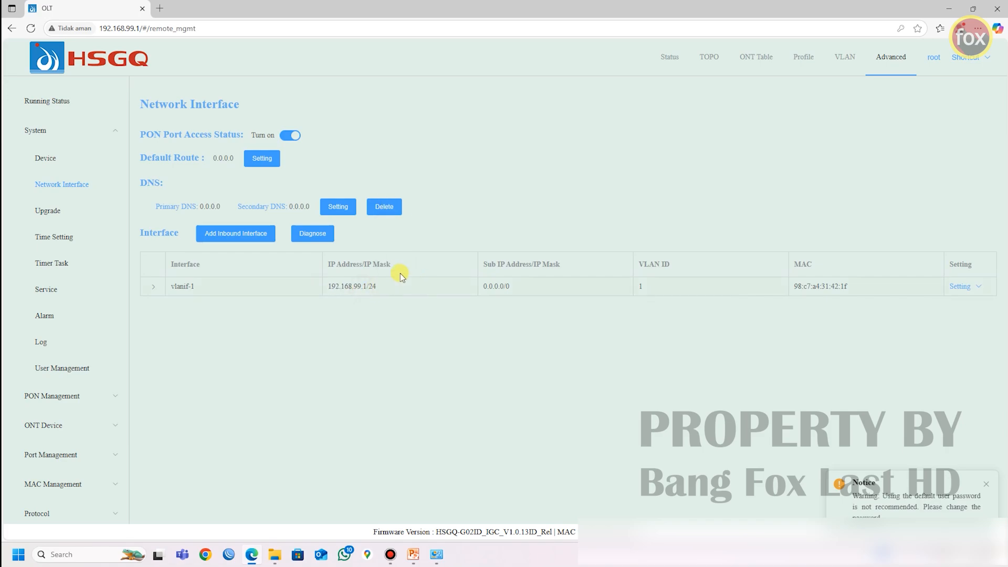
{"action": "left_click_drag", "start_coordinate": [328, 287], "coordinate": [367, 289]}
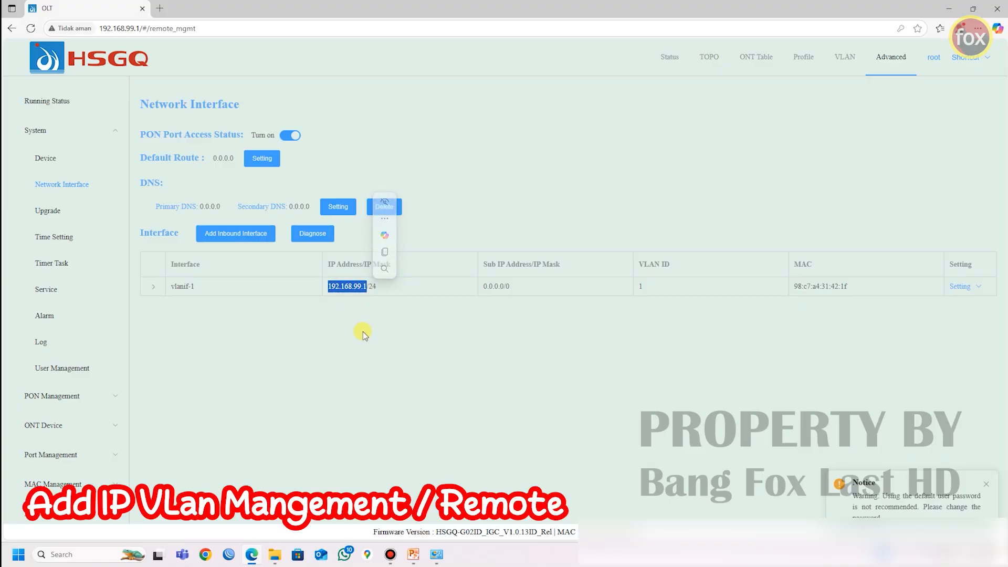
{"action": "left_click", "coordinate": [255, 287]}
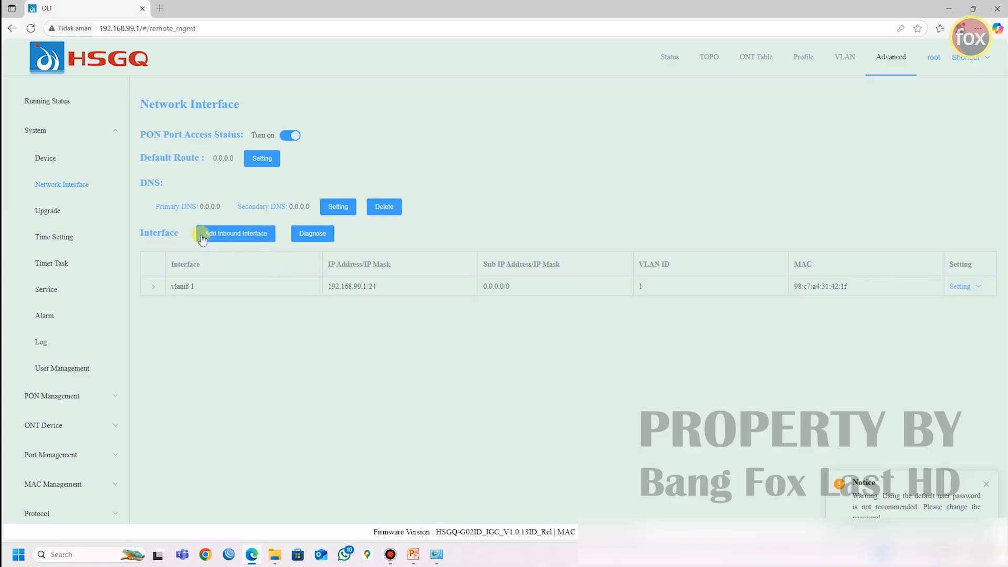
Step: Add an inbound IPv4 interface with IP address 192.168.10.2, mask 255.255.255.0 and VLAN ID 10
{"action": "left_click", "coordinate": [262, 234]}
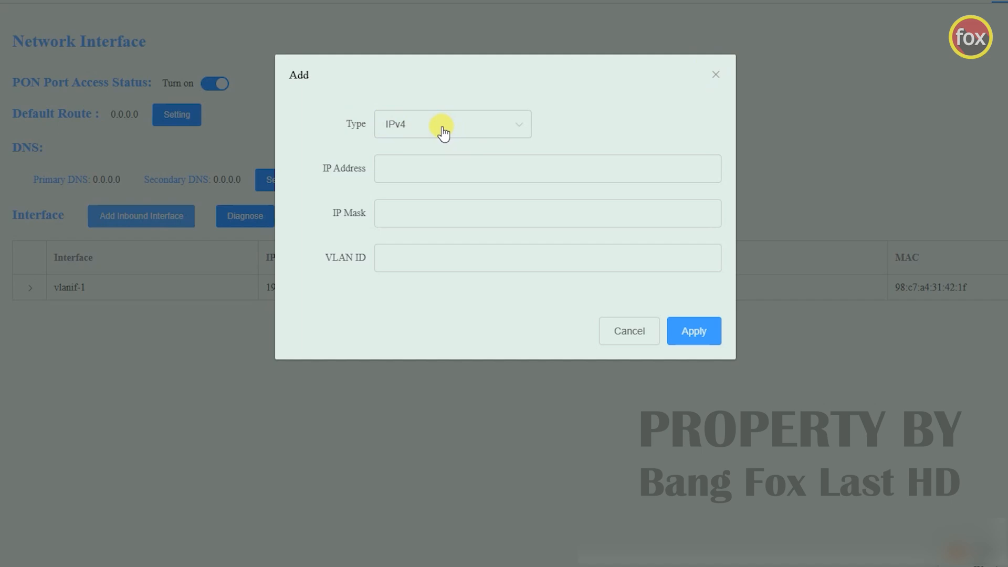
{"action": "left_click", "coordinate": [390, 164]}
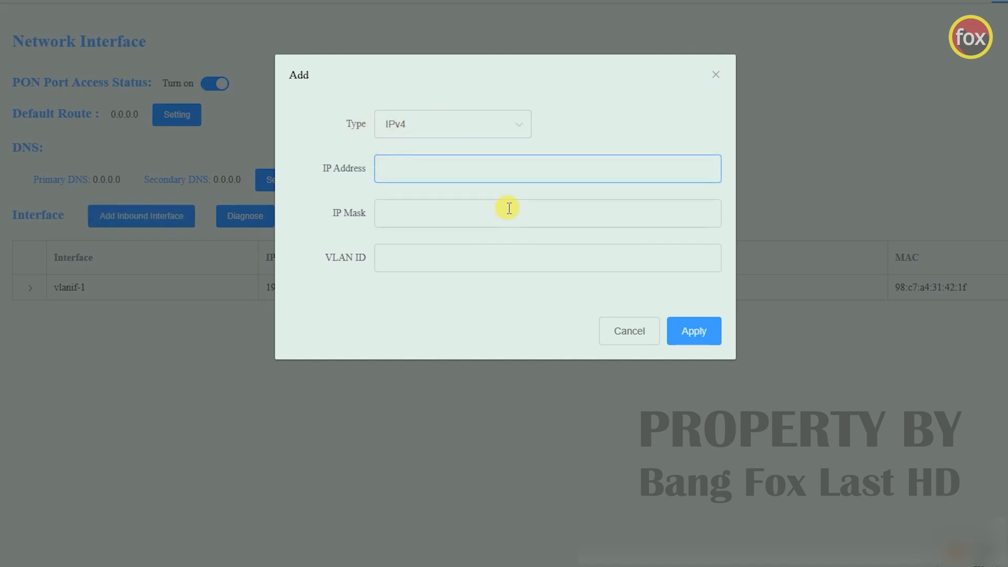
{"action": "type", "text": "192.168."}
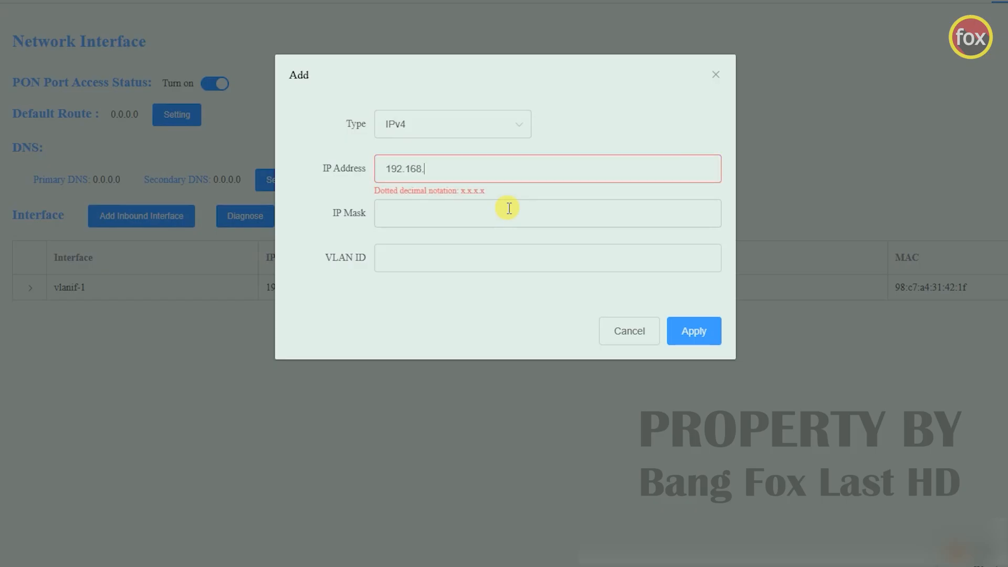
{"action": "type", "text": "10.2"}
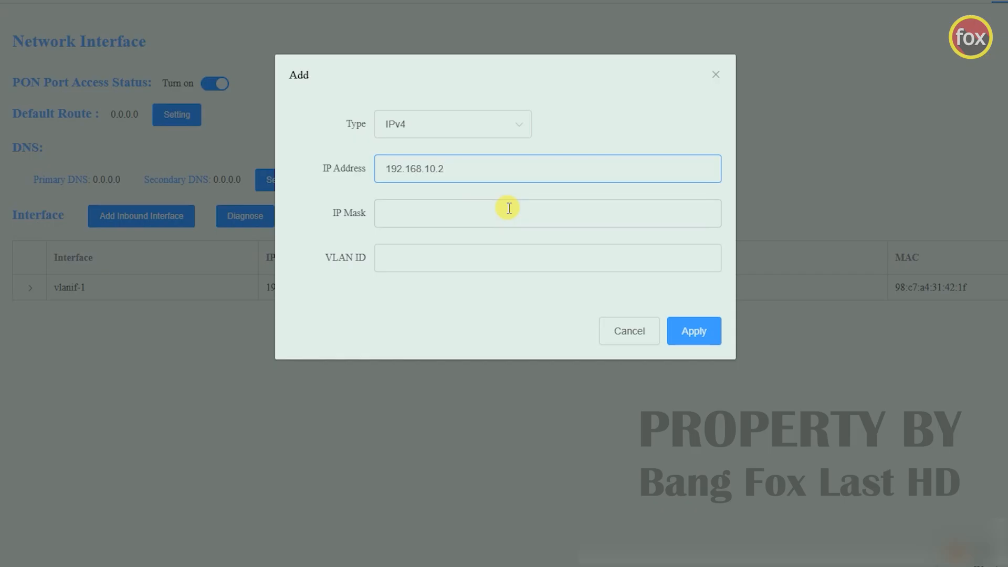
{"action": "left_click", "coordinate": [425, 210]}
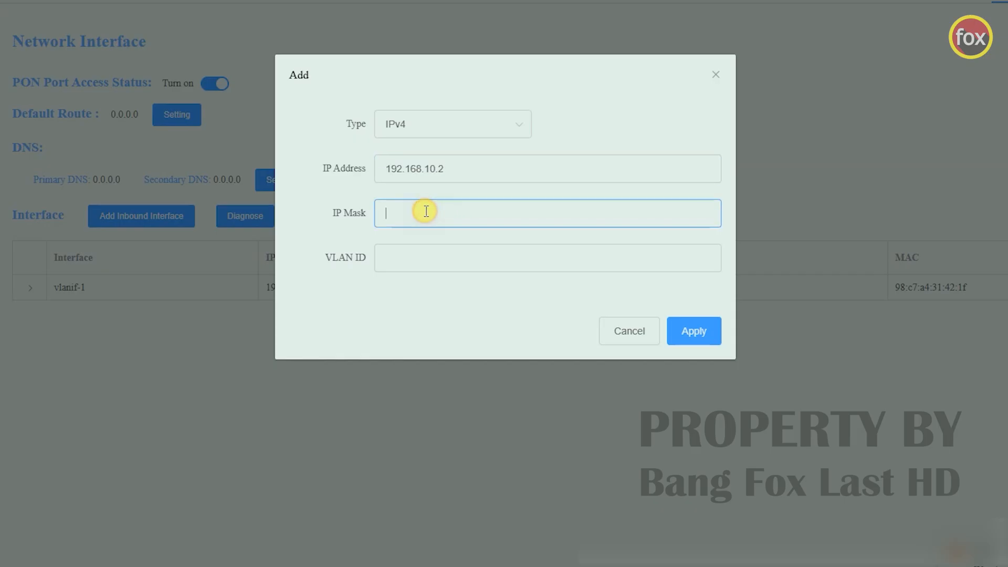
{"action": "type", "text": "255."}
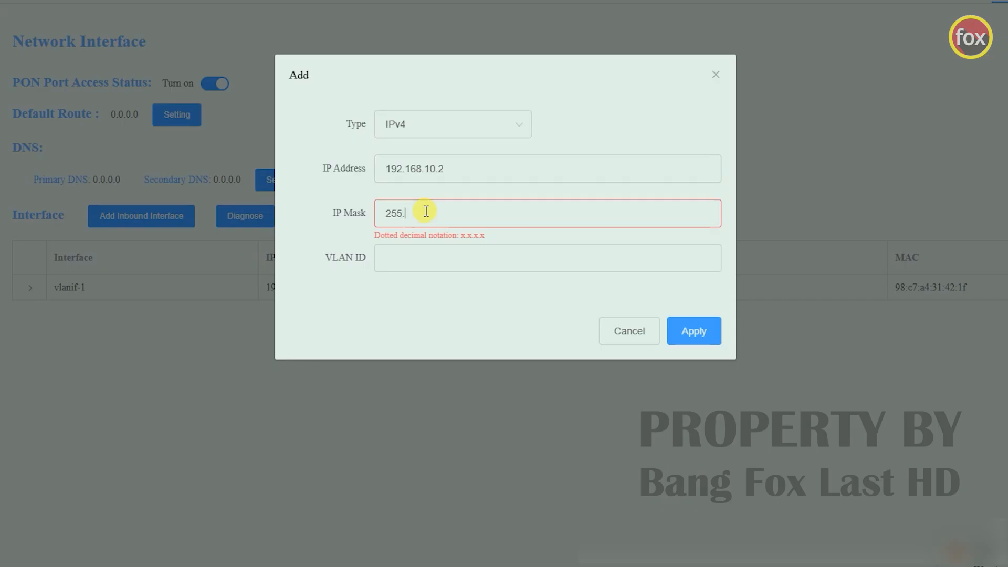
{"action": "type", "text": "255.255.0"}
{"action": "left_click", "coordinate": [347, 266]}
{"action": "type", "text": "10"}
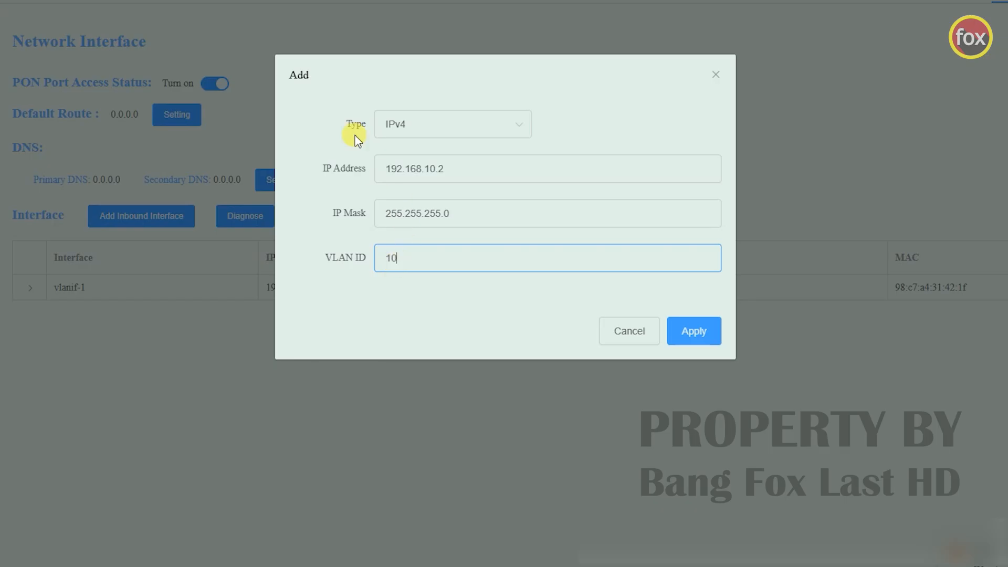
{"action": "left_click", "coordinate": [694, 336]}
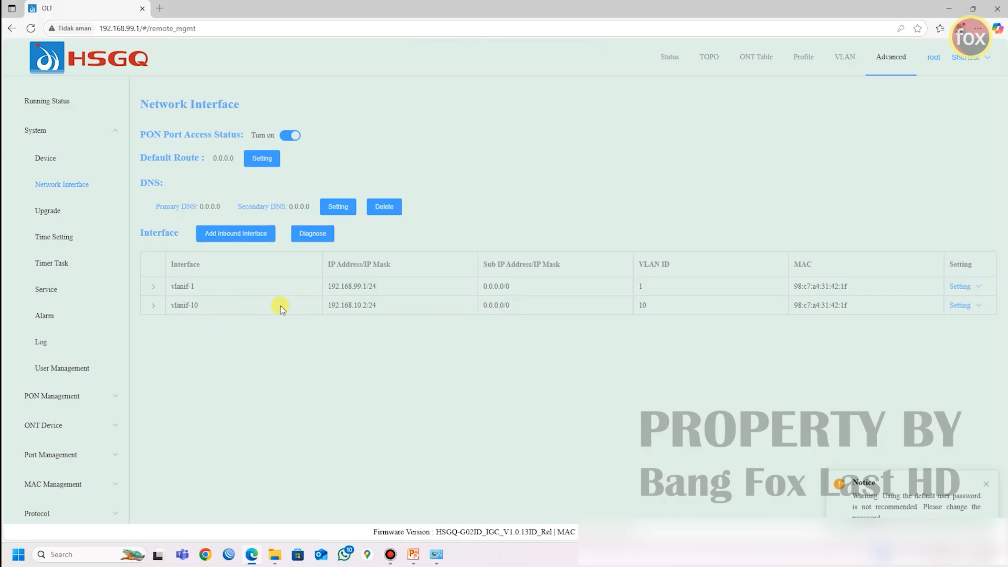
Step: Check the new VLAN 10 interface's IP address and set the default route to 192.168.10.1
{"action": "left_click_drag", "start_coordinate": [330, 304], "coordinate": [367, 305]}
{"action": "left_click", "coordinate": [342, 316]}
{"action": "left_click_drag", "start_coordinate": [328, 307], "coordinate": [367, 307]}
{"action": "left_click", "coordinate": [370, 309]}
{"action": "left_click_drag", "start_coordinate": [355, 306], "coordinate": [368, 307]}
{"action": "left_click", "coordinate": [272, 162]}
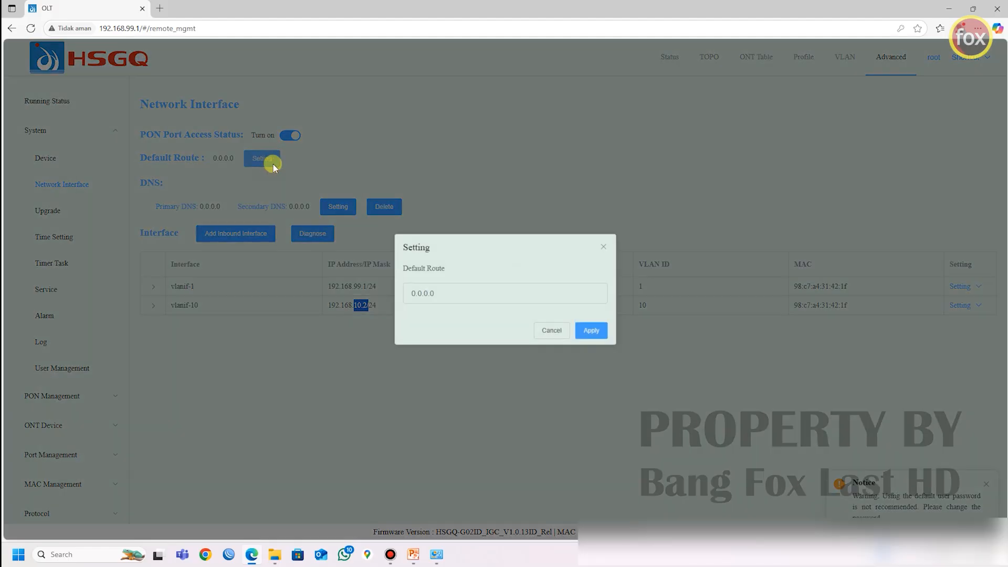
{"action": "left_click_drag", "start_coordinate": [446, 292], "coordinate": [405, 293]}
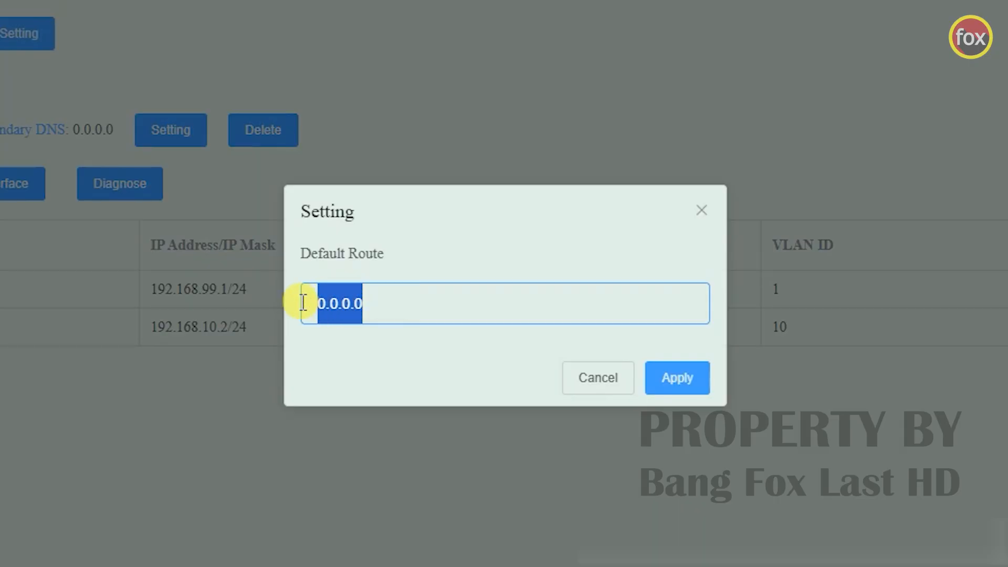
{"action": "type", "text": "19"}
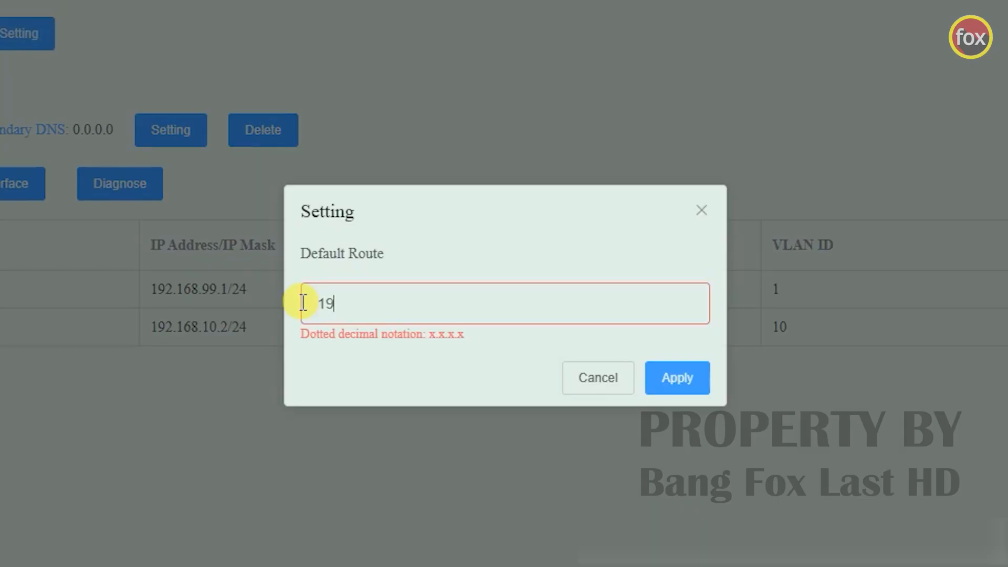
{"action": "type", "text": "2.168.10.1"}
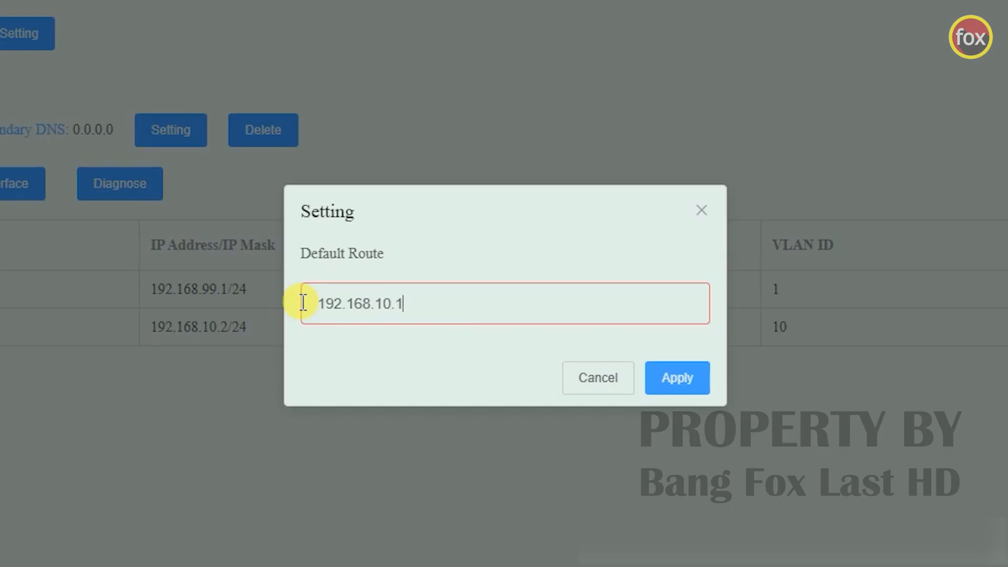
{"action": "left_click", "coordinate": [693, 380]}
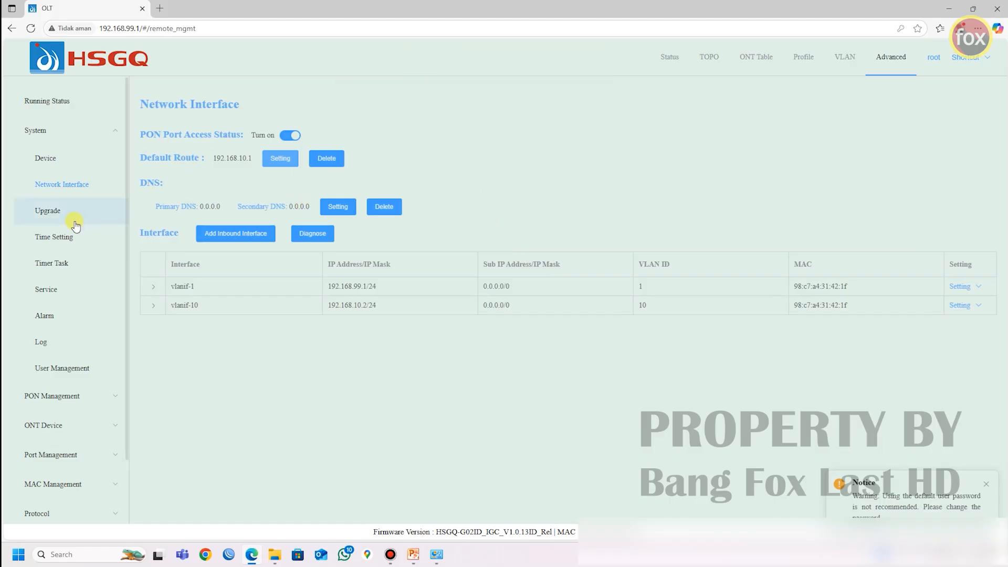
Step: Set the OLT's system time type to Get Time Automatically, using pool.ntp.org as preferred and alternate address
{"action": "left_click", "coordinate": [57, 245]}
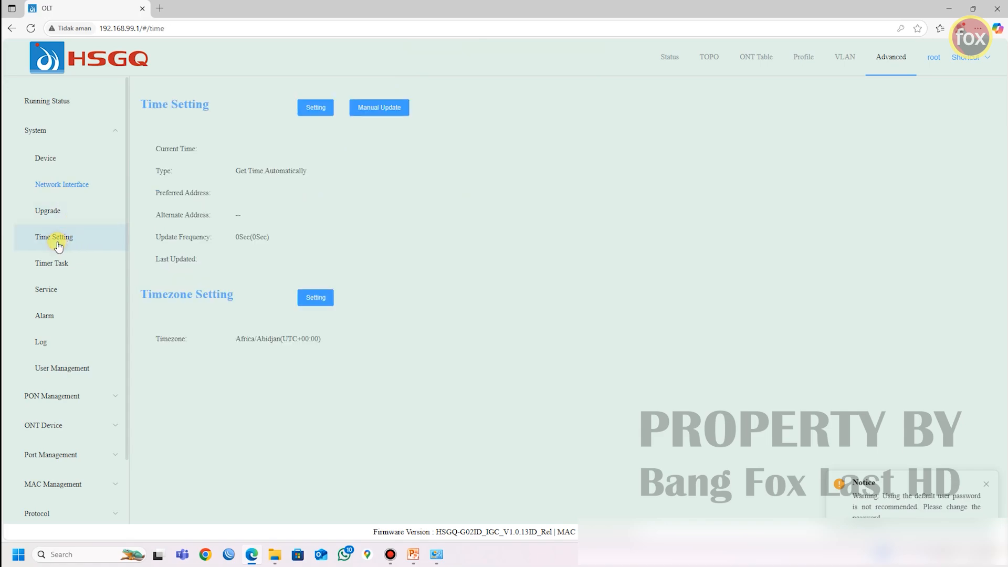
{"action": "left_click", "coordinate": [317, 110]}
{"action": "left_click", "coordinate": [320, 113]}
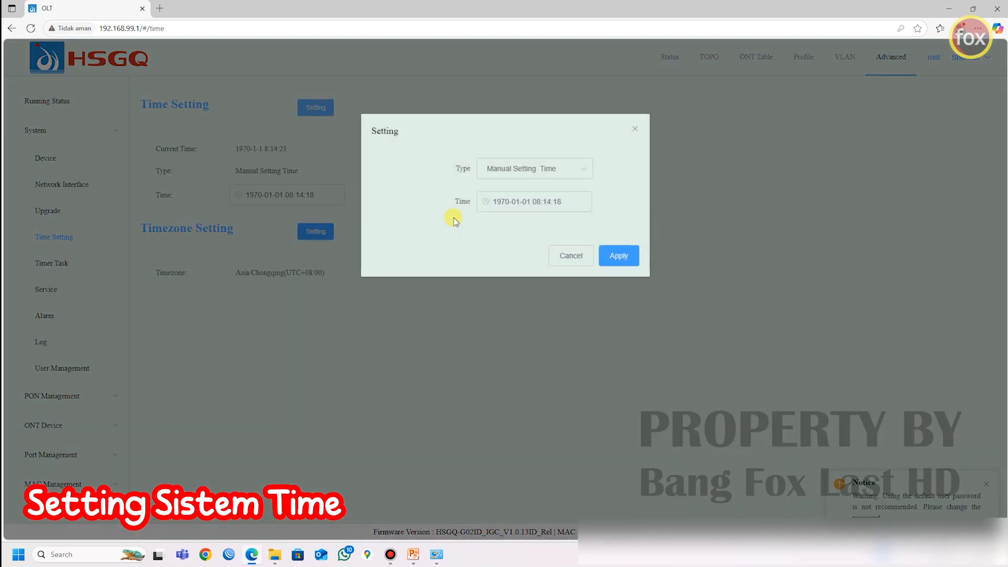
{"action": "left_click", "coordinate": [536, 177]}
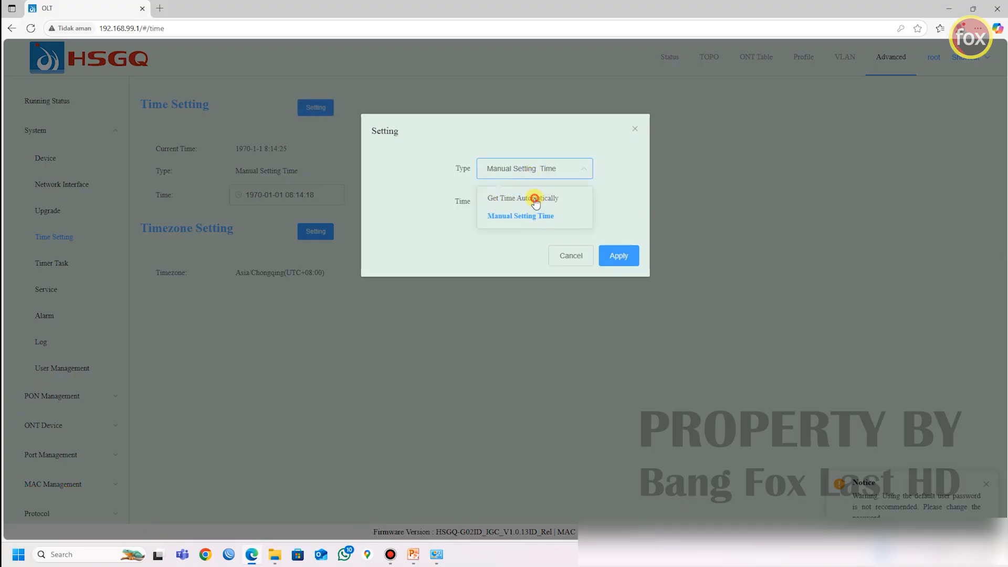
{"action": "left_click", "coordinate": [541, 200]}
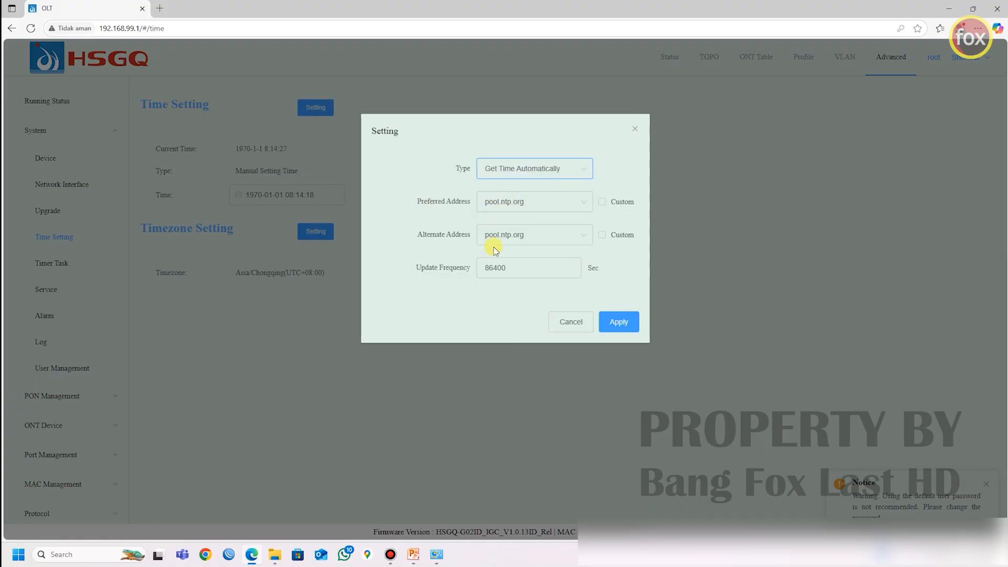
{"action": "left_click", "coordinate": [611, 325]}
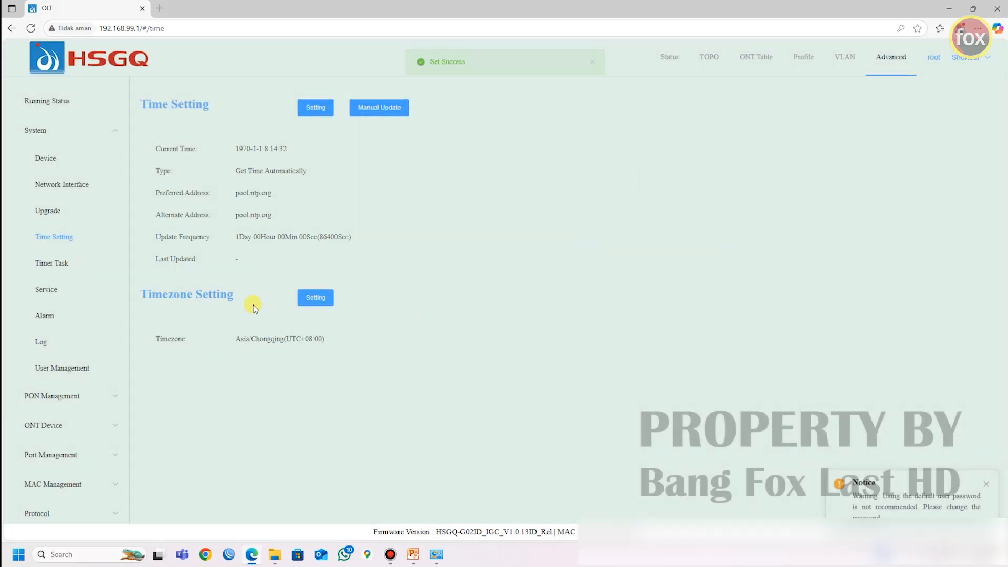
Step: Set the OLT's timezone to Asia/Makassar(UTC+08:00)
{"action": "left_click_drag", "start_coordinate": [242, 340], "coordinate": [318, 342]}
{"action": "left_click", "coordinate": [311, 313]}
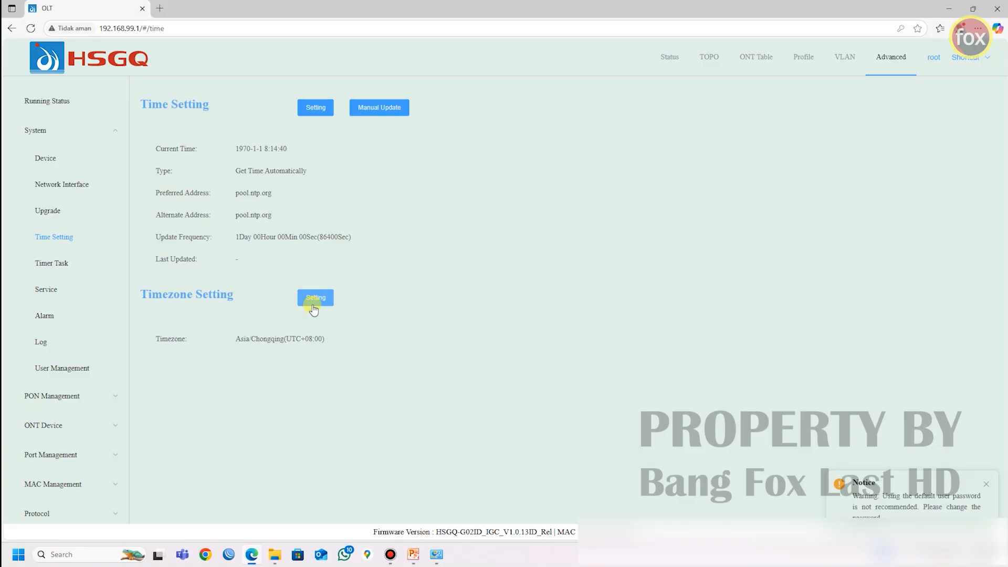
{"action": "left_click", "coordinate": [314, 309]}
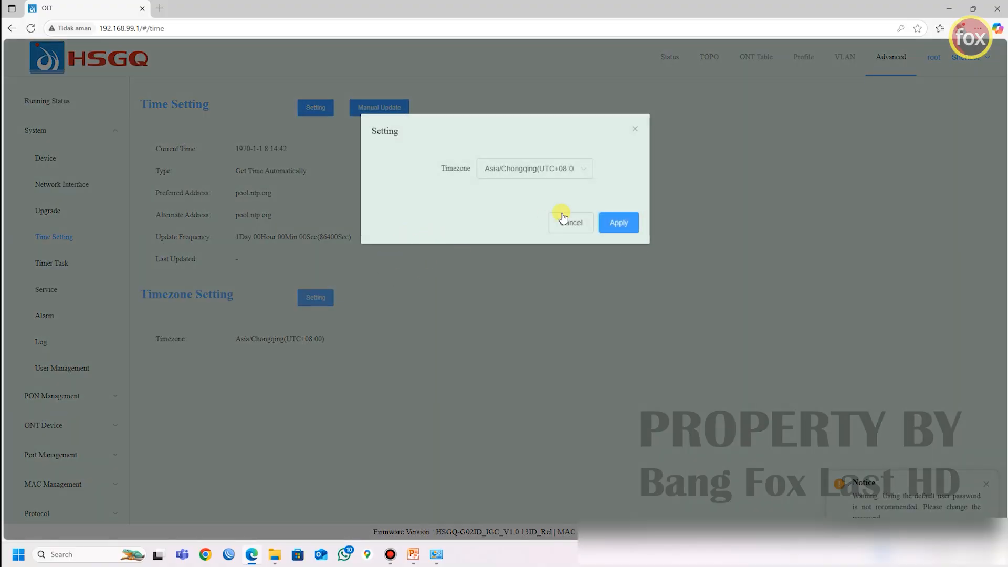
{"action": "left_click", "coordinate": [556, 168]}
{"action": "scroll", "coordinate": [534, 303], "scroll_direction": "down", "scroll_amount": 3}
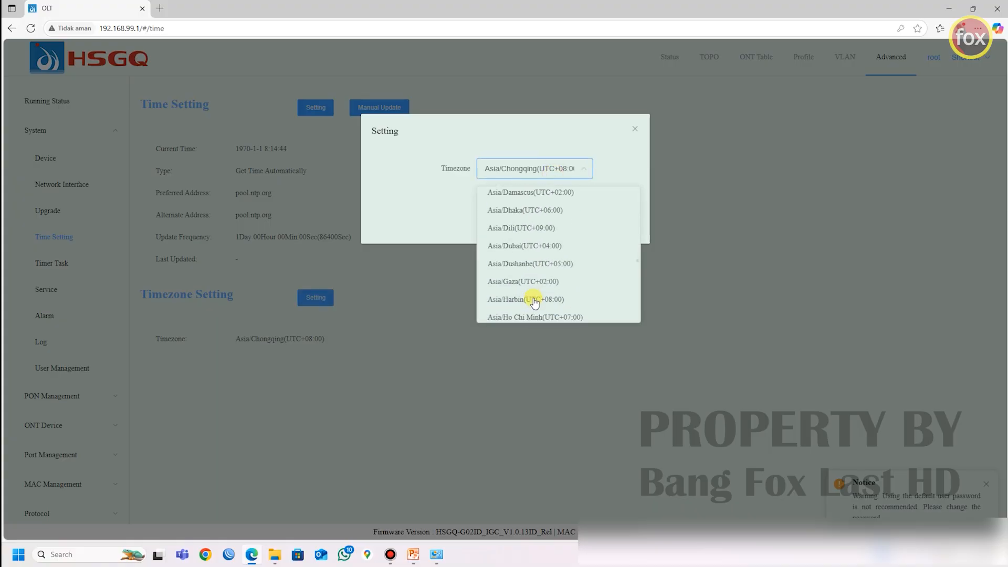
{"action": "scroll", "coordinate": [534, 302], "scroll_direction": "down", "scroll_amount": 5}
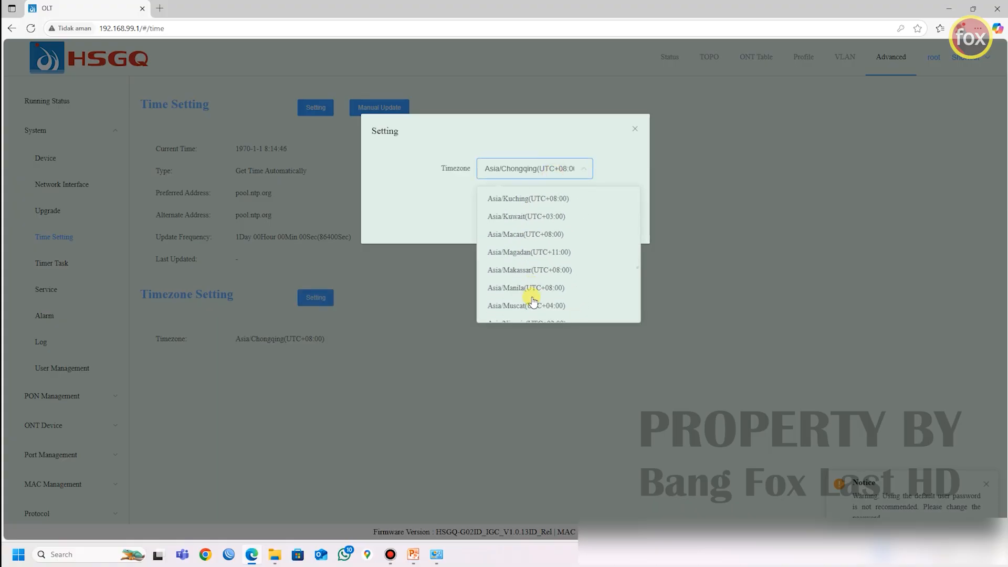
{"action": "left_click", "coordinate": [527, 270]}
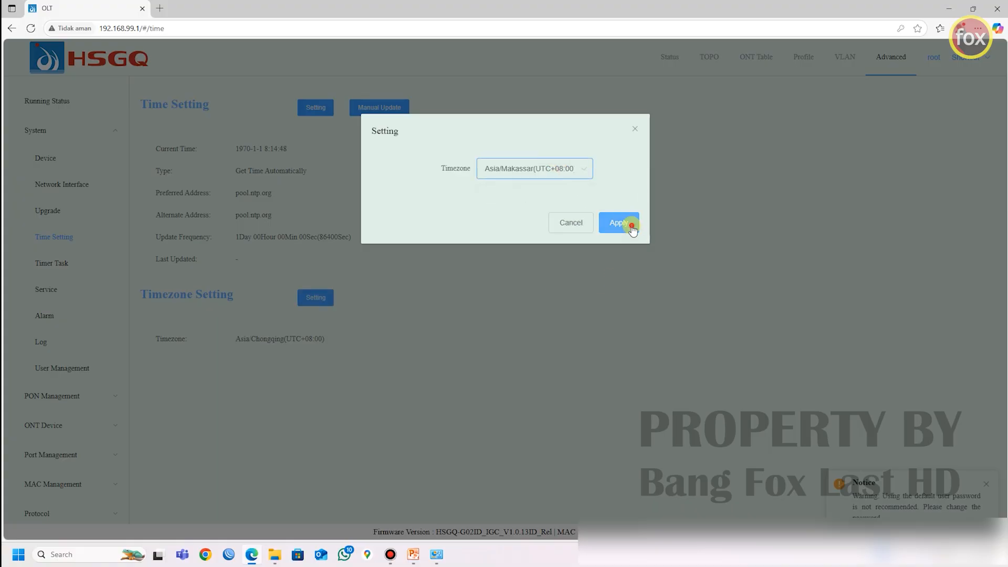
{"action": "left_click", "coordinate": [632, 226]}
{"action": "left_click_drag", "start_coordinate": [236, 148], "coordinate": [268, 151]}
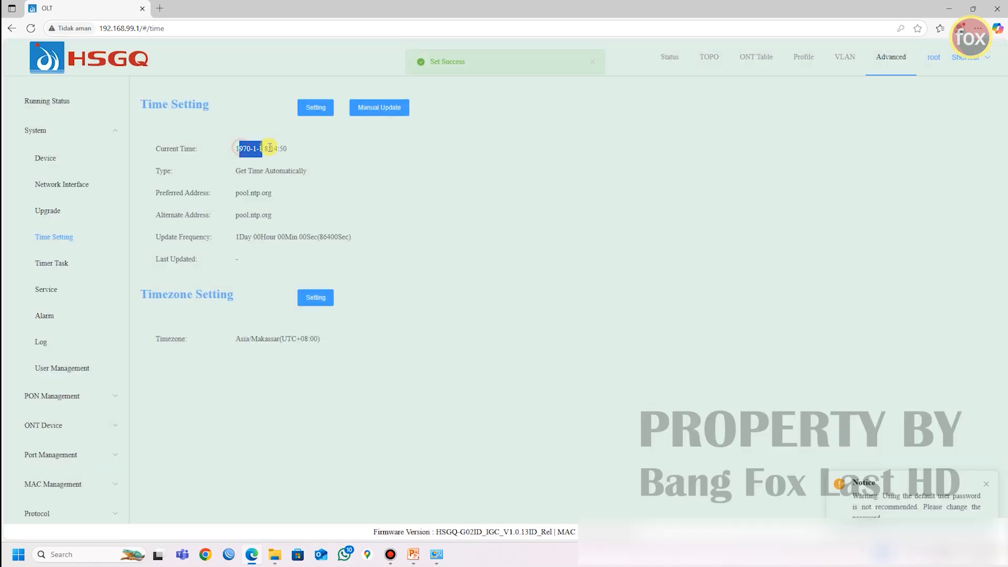
{"action": "left_click", "coordinate": [249, 161]}
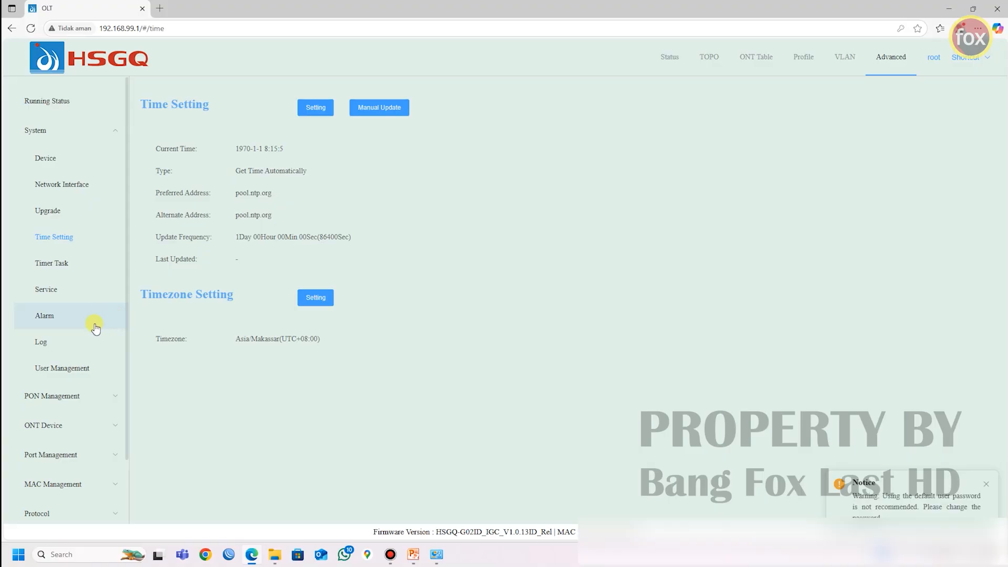
Step: Start adding a new user in User Management, entering its username and filling in the new password and its confirmation
{"action": "left_click", "coordinate": [68, 367]}
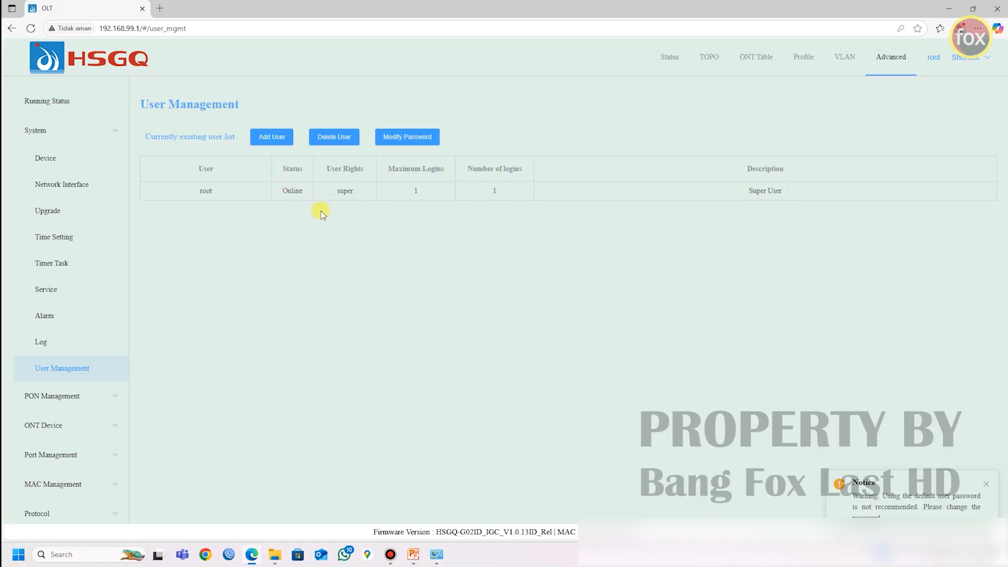
{"action": "left_click", "coordinate": [277, 138]}
{"action": "left_click", "coordinate": [382, 168]}
{"action": "type", "text": "asri"}
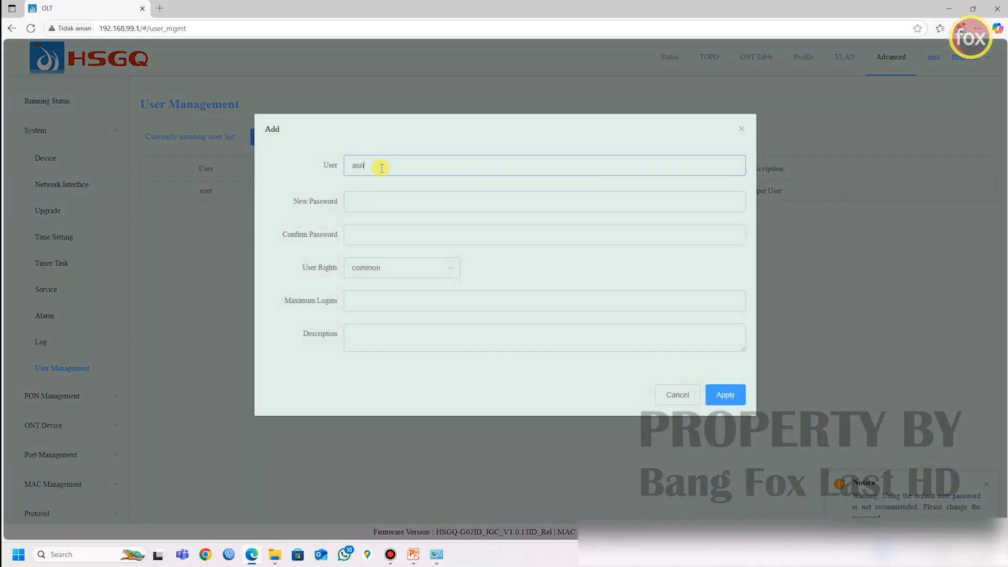
{"action": "left_click", "coordinate": [382, 199]}
{"action": "type", "text": "••••••••••"}
{"action": "key", "text": "Tab"}
{"action": "type", "text": "••••••••••"}
Step: Give the new user admin rights, maximum logins 1 and the description Admin, save the account, and decline storing its password in the browser
{"action": "left_click", "coordinate": [393, 269]}
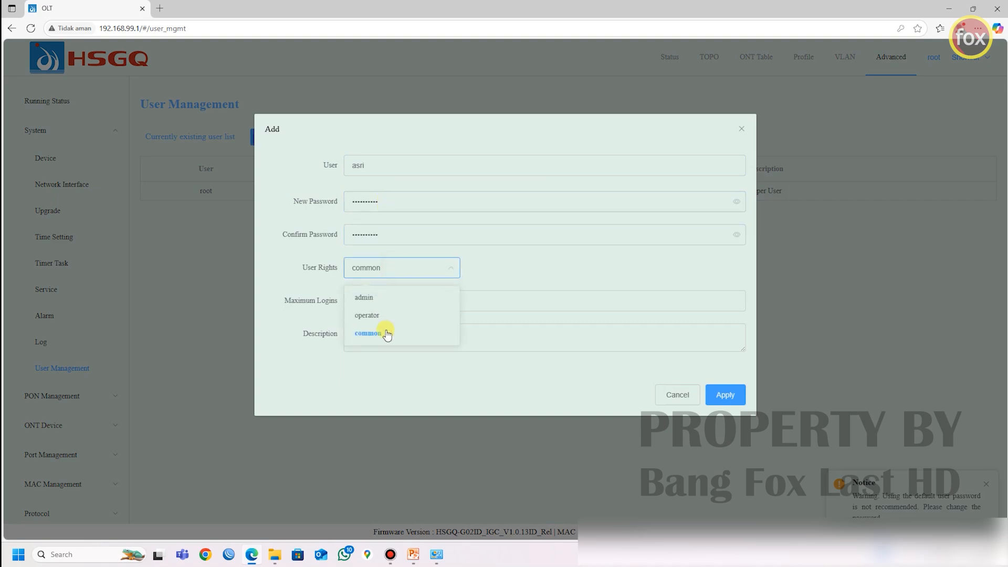
{"action": "left_click", "coordinate": [369, 298]}
{"action": "left_click", "coordinate": [373, 301]}
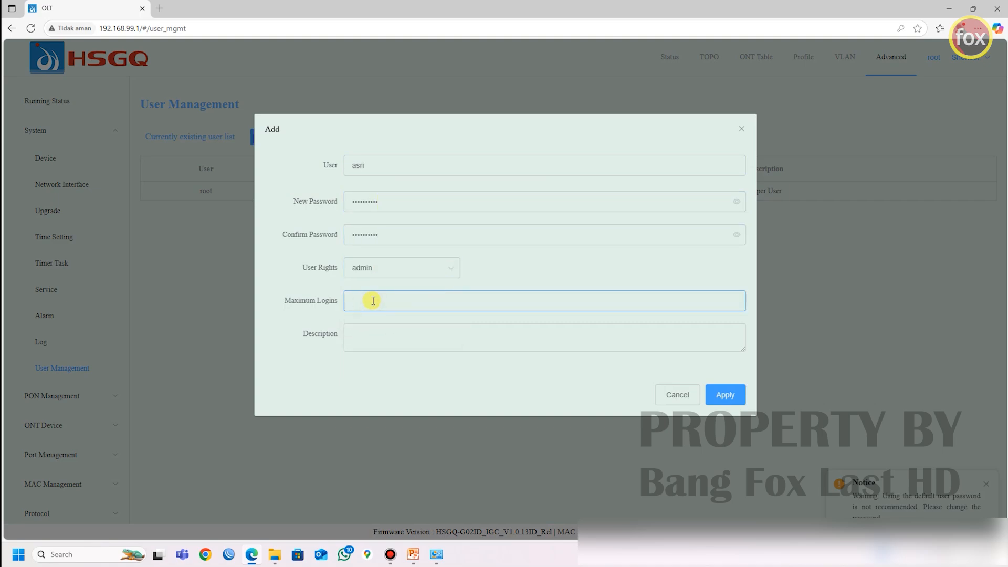
{"action": "left_click", "coordinate": [373, 327]}
{"action": "type", "text": "User"}
{"action": "key", "text": "BackSpace"}
{"action": "key", "text": "BackSpace"}
{"action": "key", "text": "BackSpace"}
{"action": "key", "text": "BackSpace"}
{"action": "key", "text": "BackSpace"}
{"action": "type", "text": "A"}
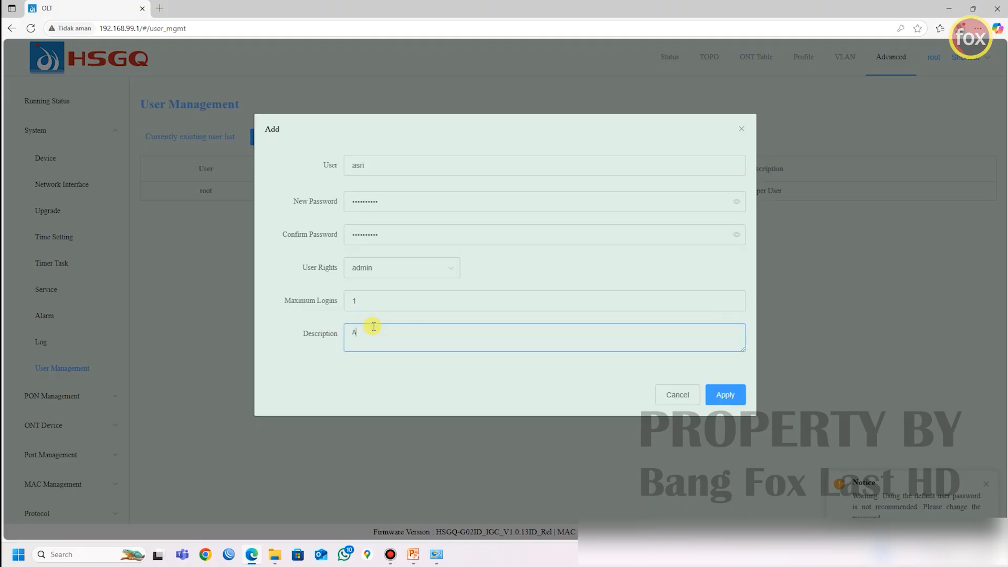
{"action": "type", "text": "dmin"}
{"action": "double_click", "coordinate": [378, 332]}
{"action": "left_click", "coordinate": [731, 396]}
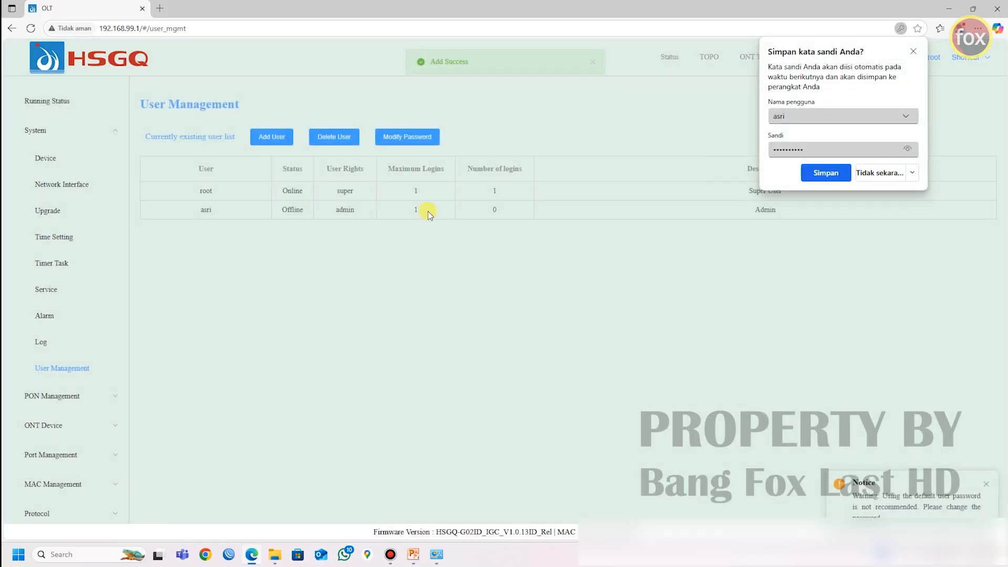
{"action": "left_click_drag", "start_coordinate": [215, 209], "coordinate": [199, 210]}
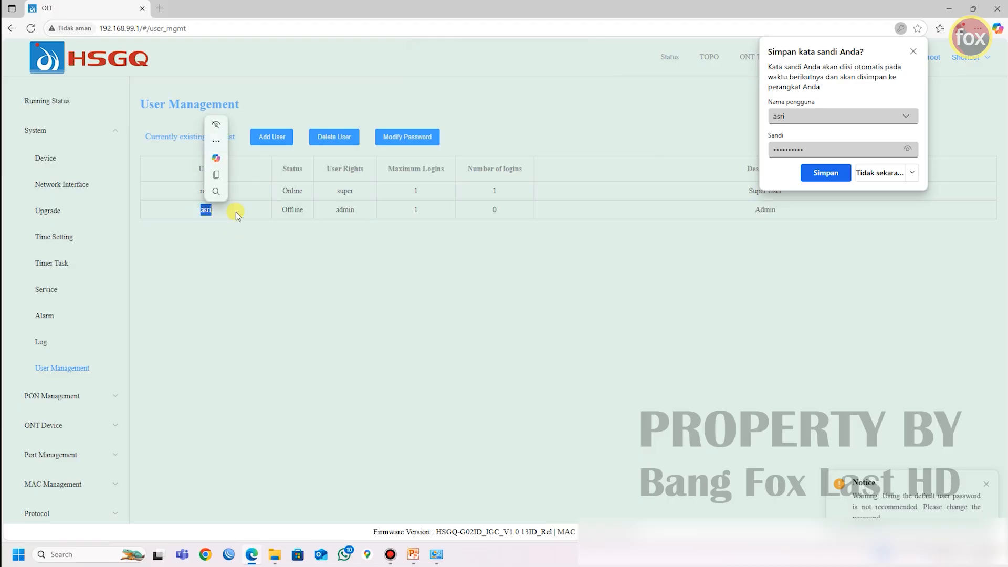
{"action": "left_click", "coordinate": [879, 172]}
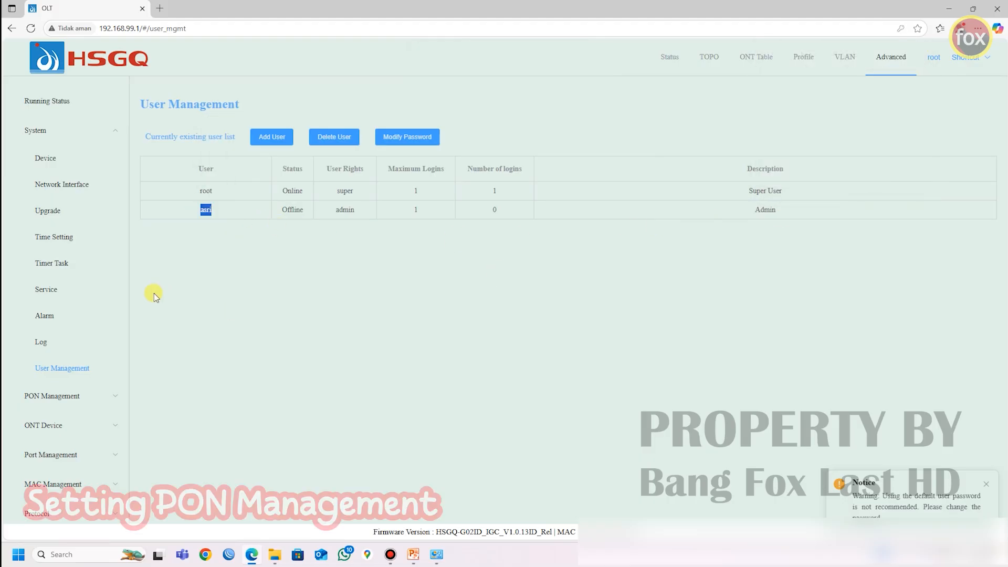
Step: In PON Setting, assign line profile line_vlan to port PON01, with auth type Auto and service profile srvprofile_default_0
{"action": "left_click", "coordinate": [73, 397]}
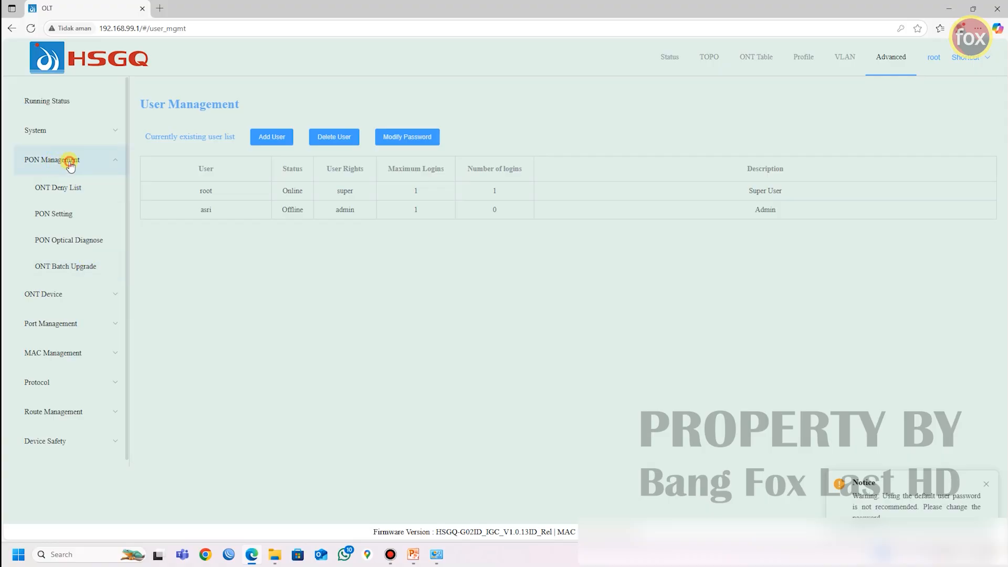
{"action": "left_click", "coordinate": [61, 221]}
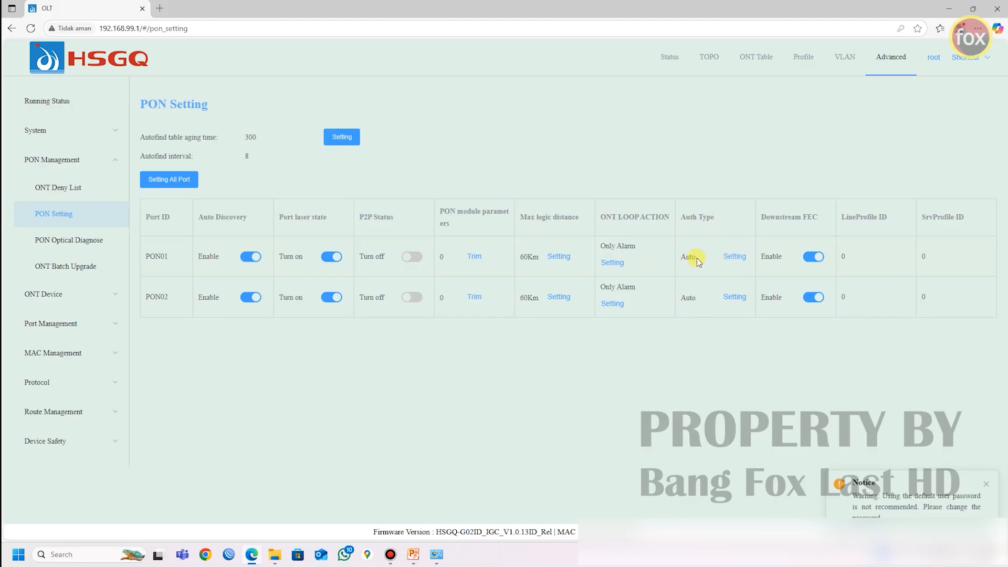
{"action": "left_click", "coordinate": [738, 260]}
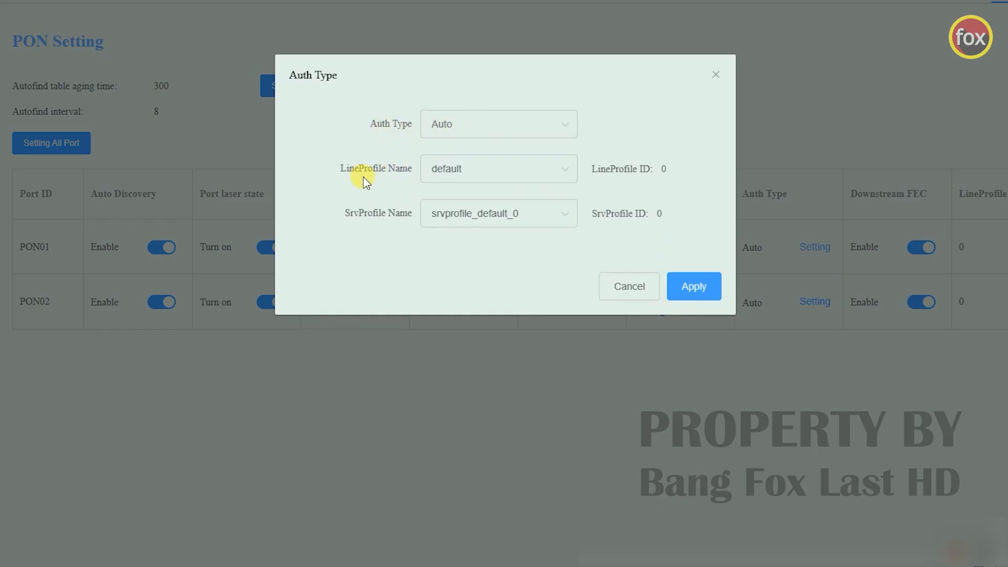
{"action": "left_click", "coordinate": [494, 173]}
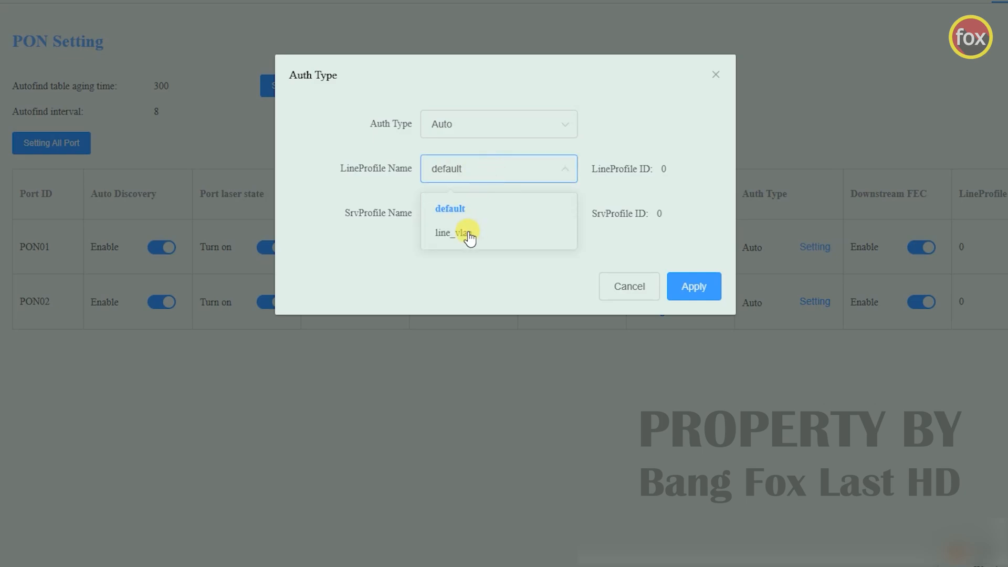
{"action": "left_click", "coordinate": [469, 237]}
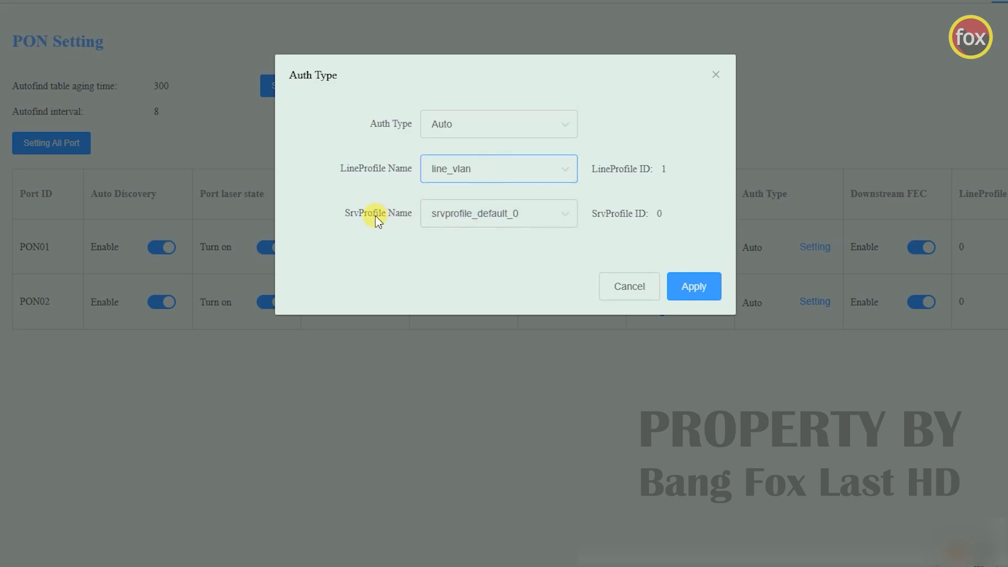
{"action": "left_click", "coordinate": [505, 215]}
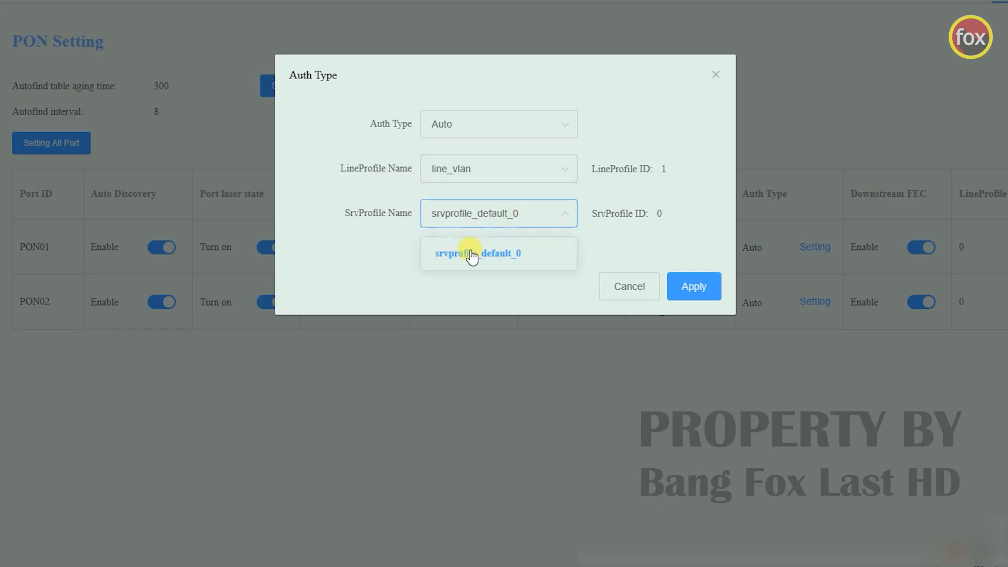
{"action": "left_click", "coordinate": [400, 250]}
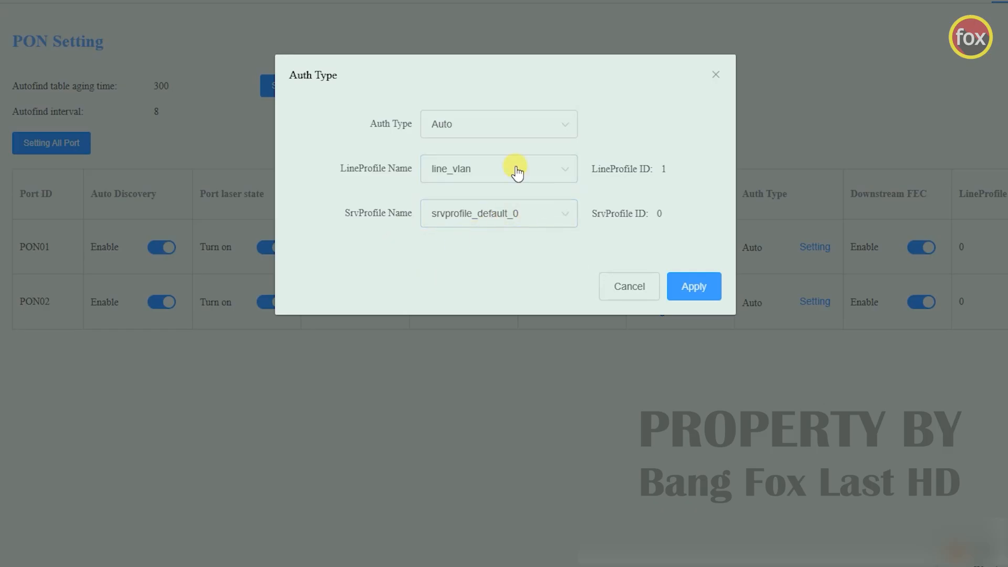
{"action": "left_click", "coordinate": [702, 290]}
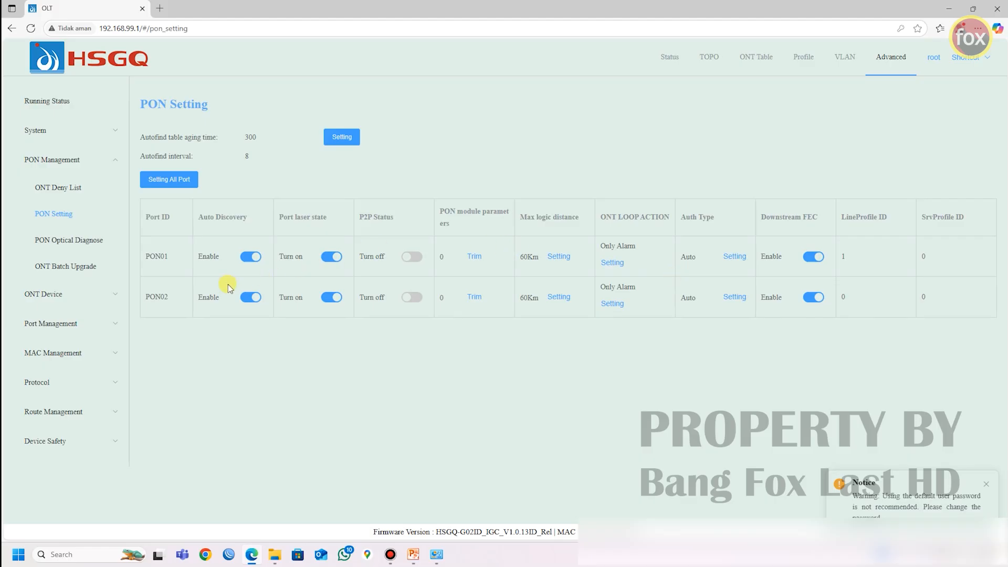
Step: Assign line profile line_vlan to port PON02 in its authentication settings and apply the change
{"action": "left_click", "coordinate": [734, 302]}
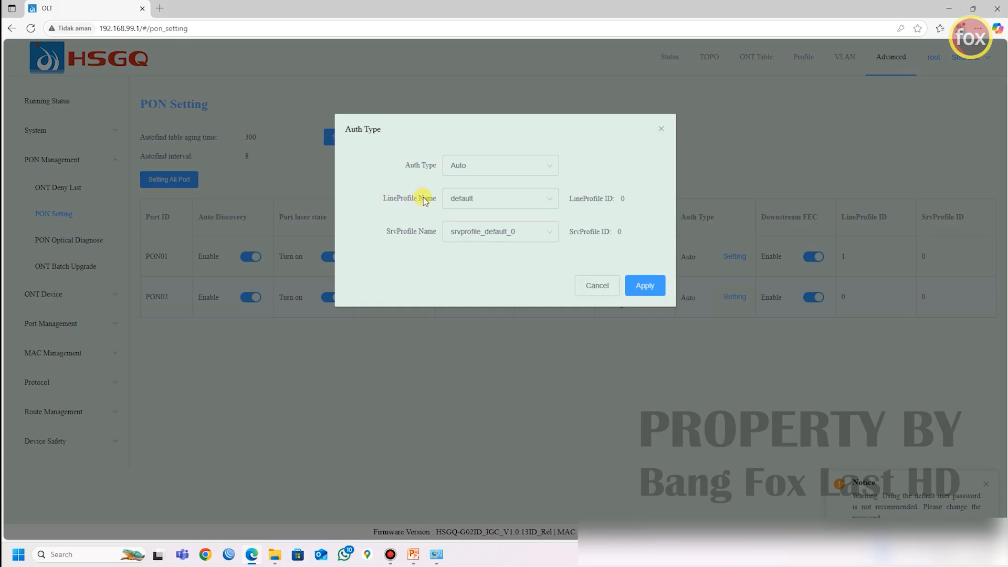
{"action": "left_click", "coordinate": [479, 200]}
{"action": "left_click", "coordinate": [477, 247]}
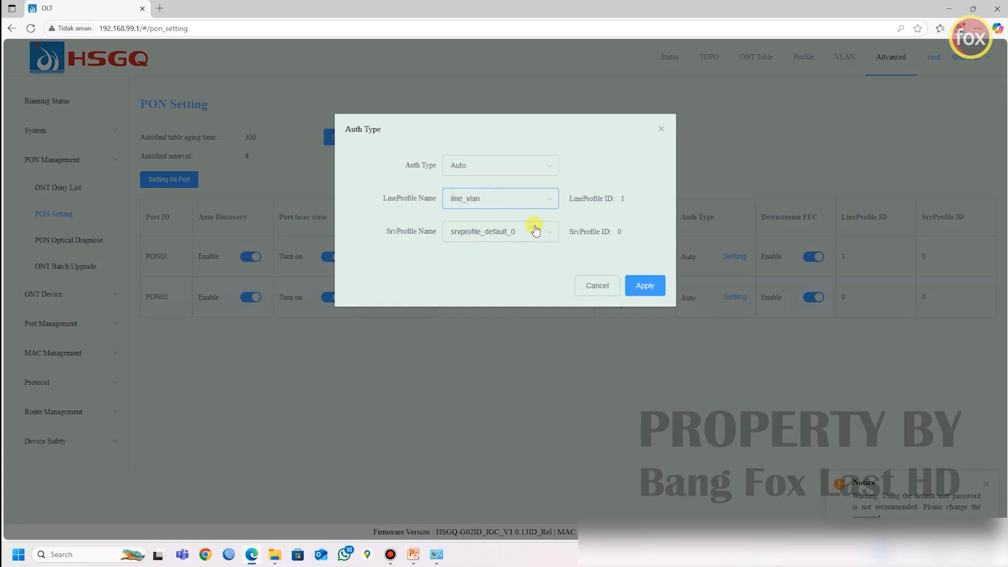
{"action": "left_click", "coordinate": [645, 285]}
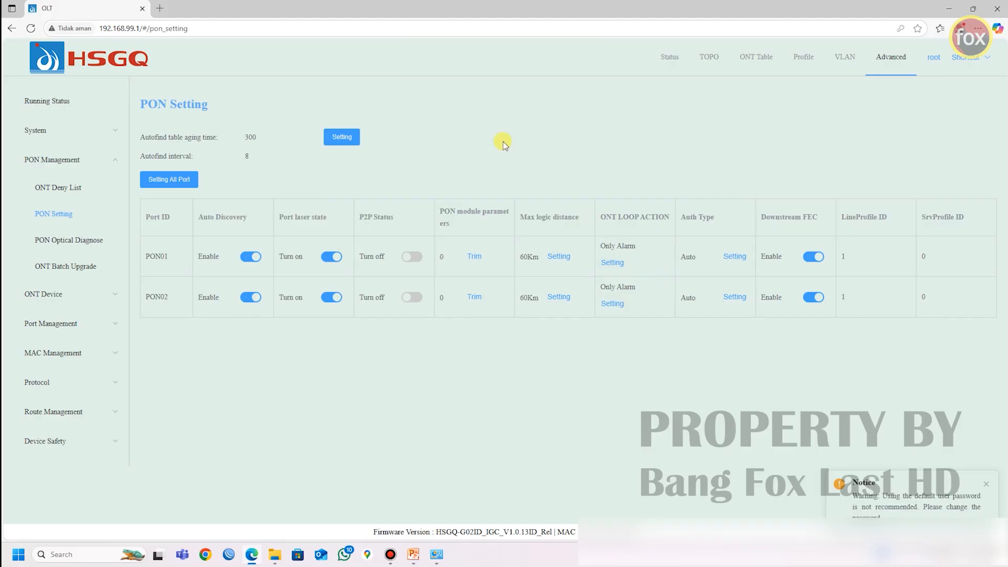
Step: Save the OLT's running configuration and confirm the save
{"action": "mouse_move", "coordinate": [975, 66]}
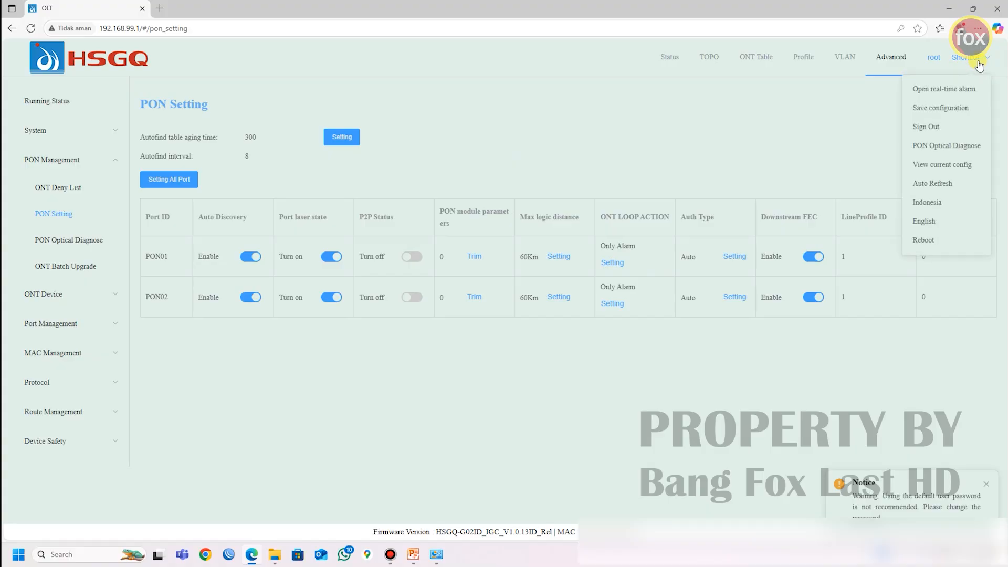
{"action": "left_click", "coordinate": [941, 110]}
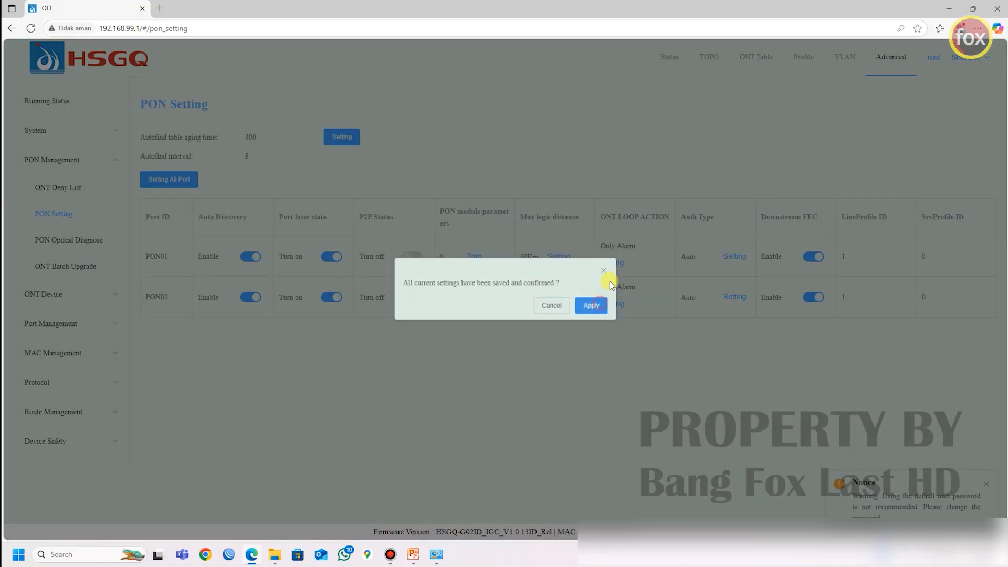
{"action": "left_click", "coordinate": [592, 305]}
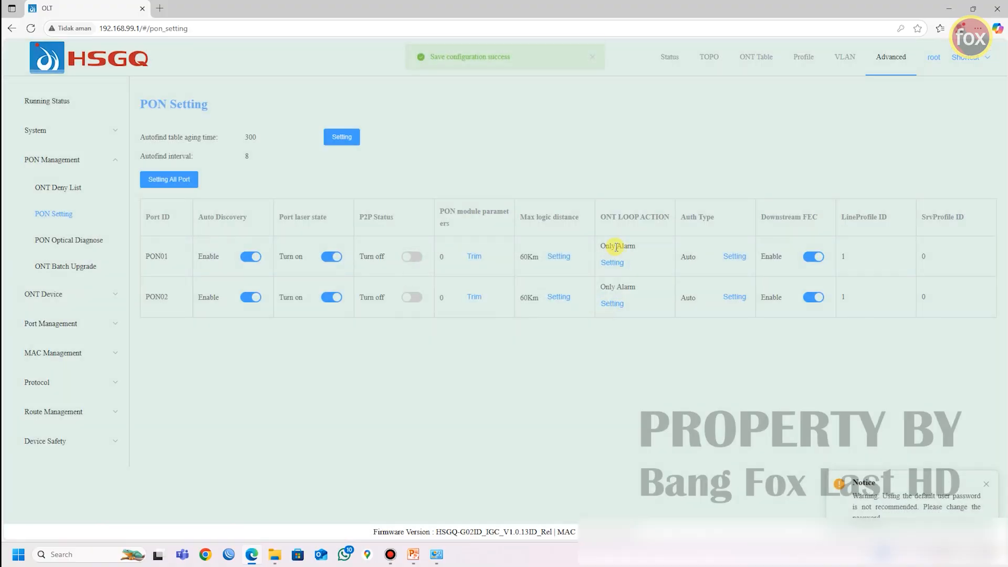